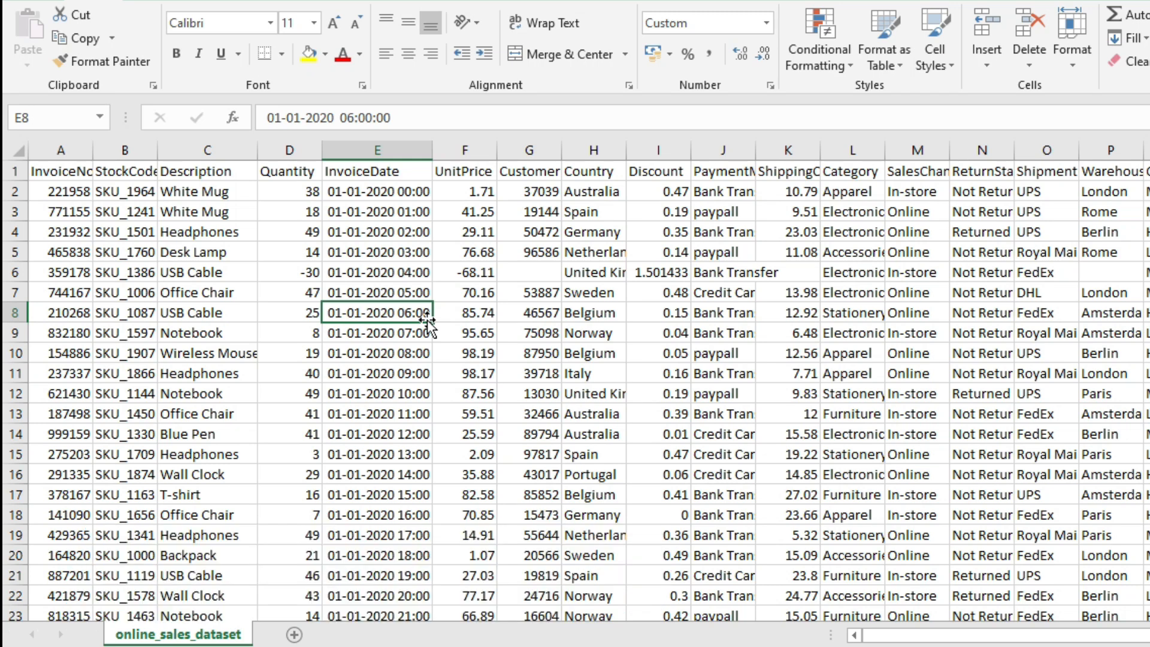
- Convert the sales data range A1:R49783 into a table, treating the first row as headers
click(75, 175)
click(171, 209)
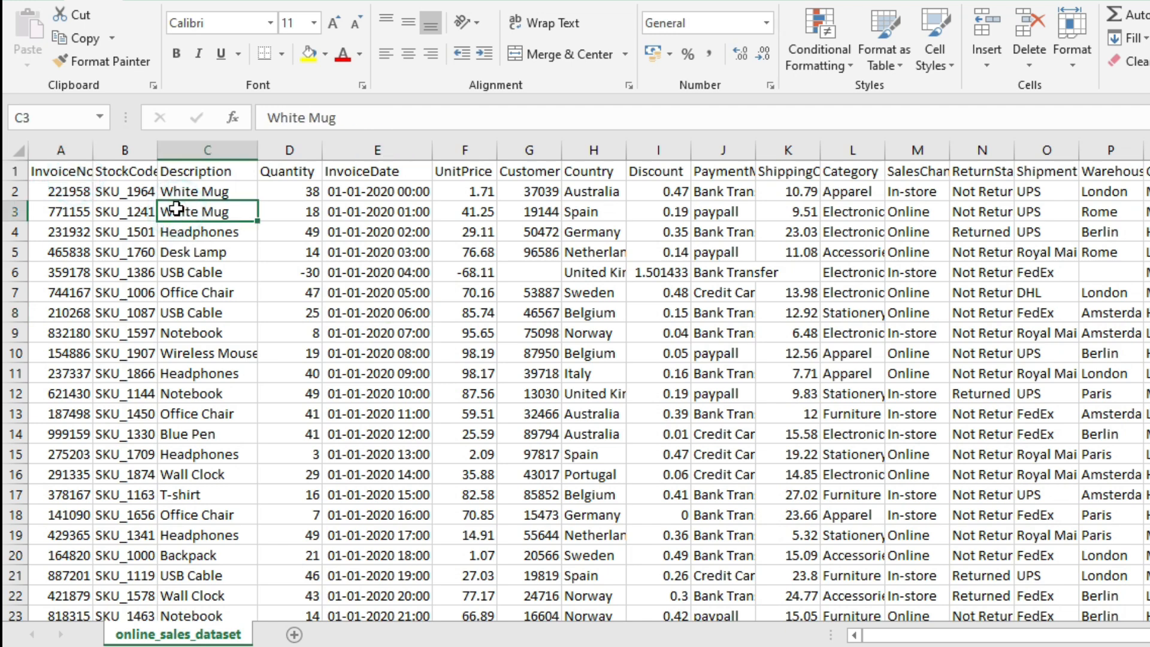
key(ctrl+t)
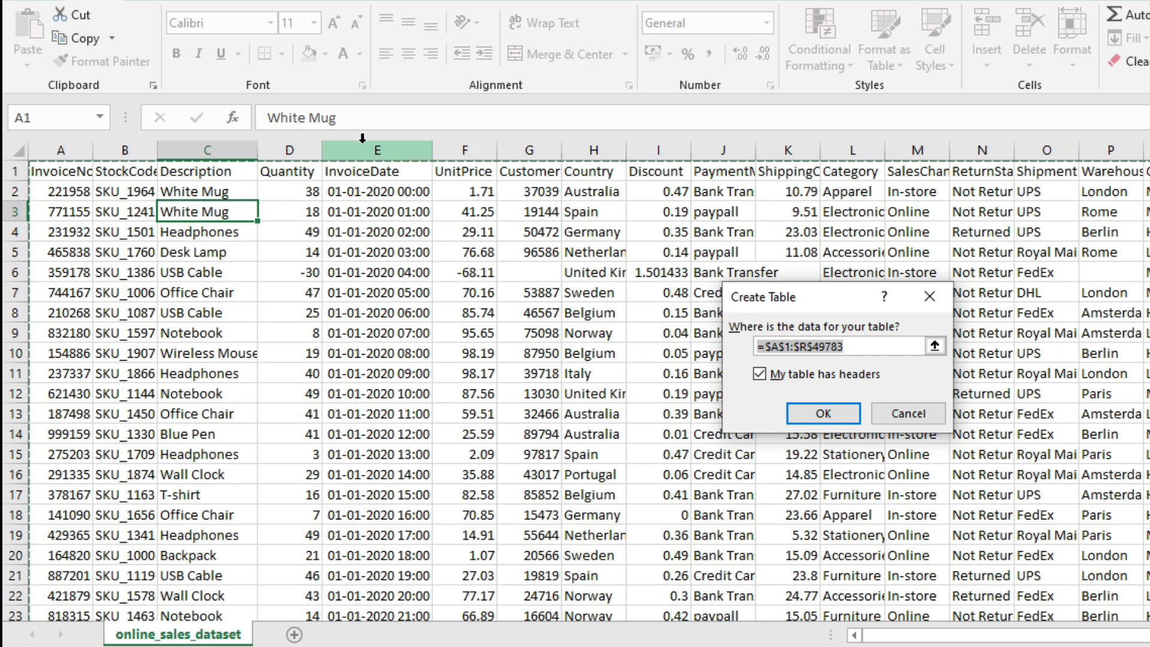
drag(2, 163, 2, 80)
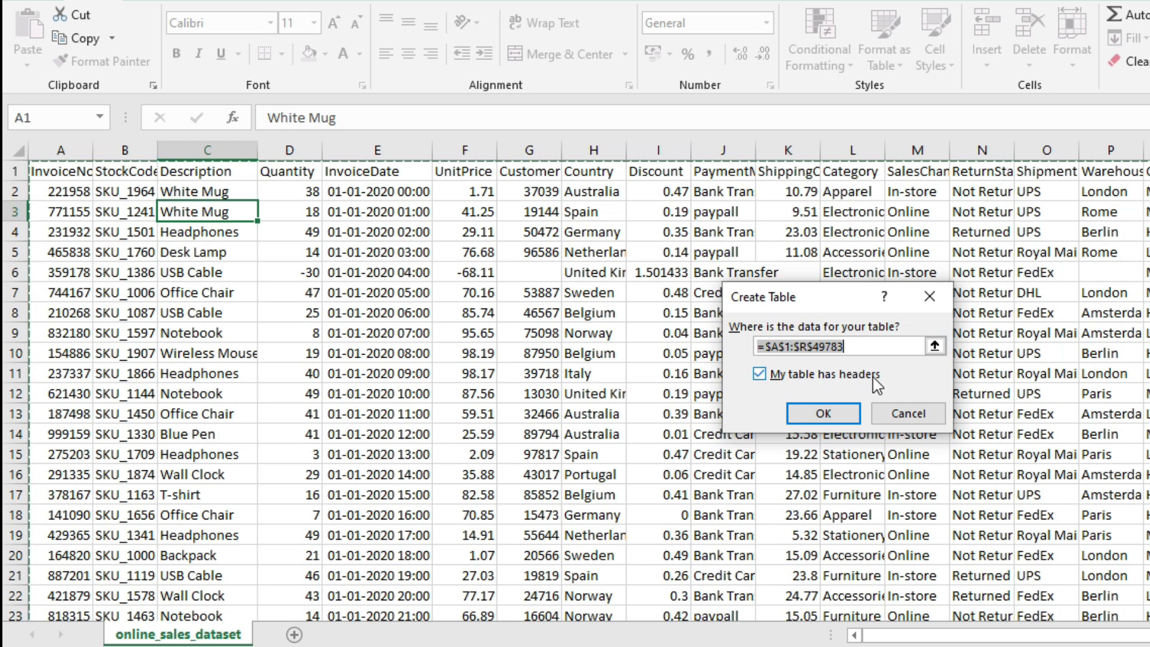
click(800, 417)
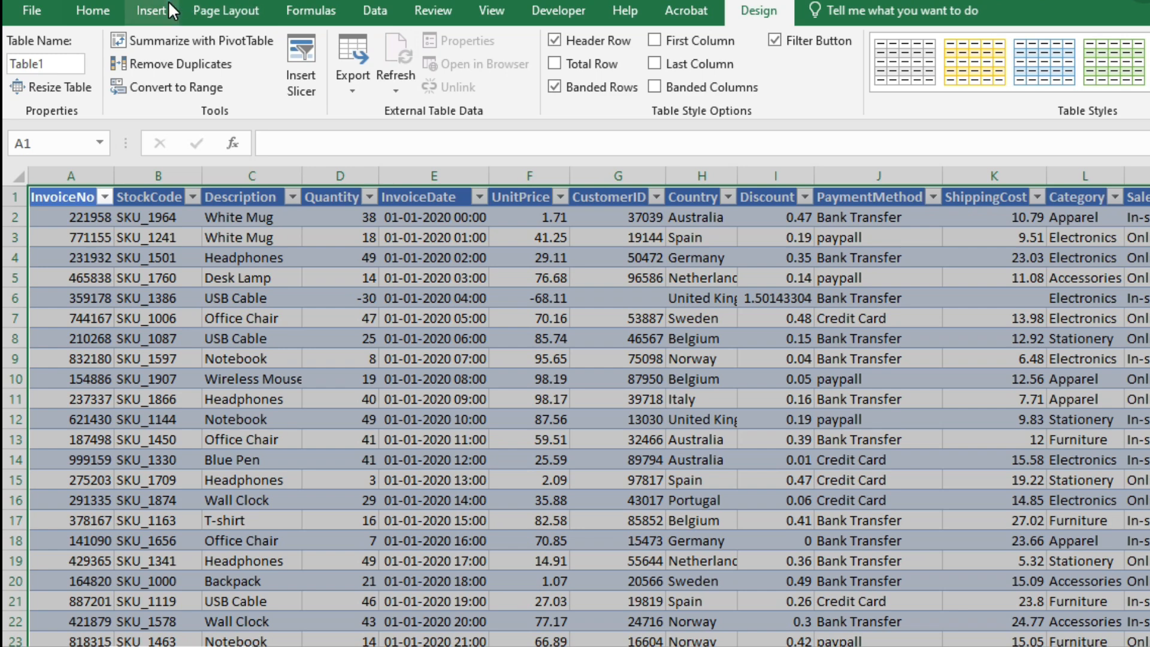
- Create a PivotTable from Table1 and place it on a new worksheet
click(170, 11)
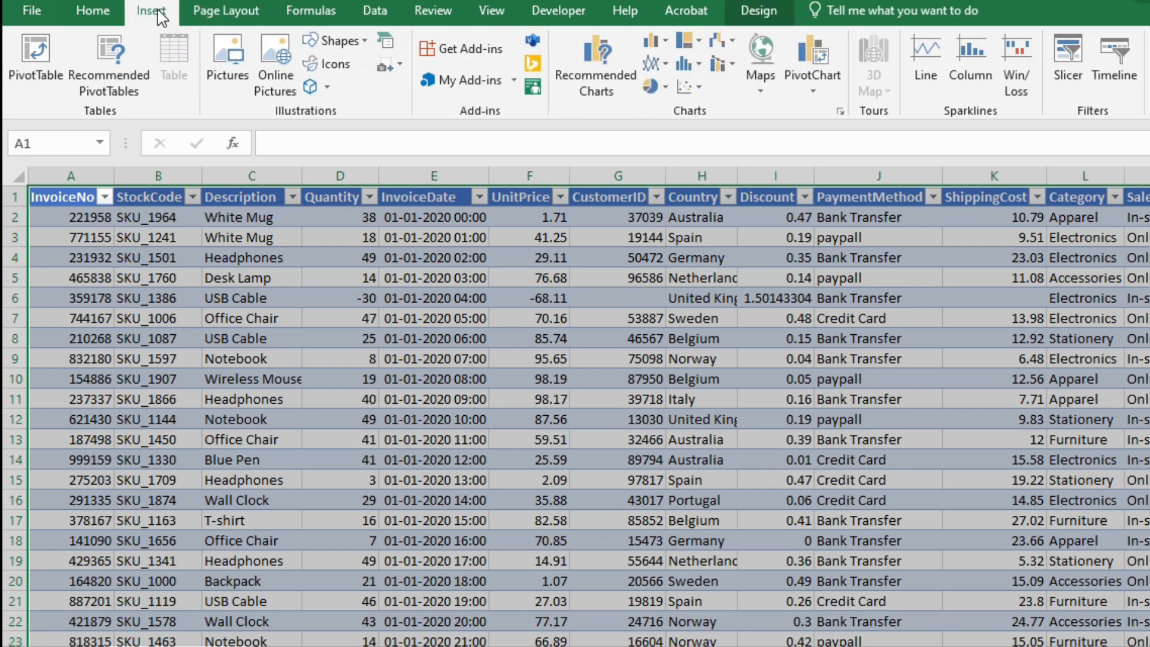
click(31, 57)
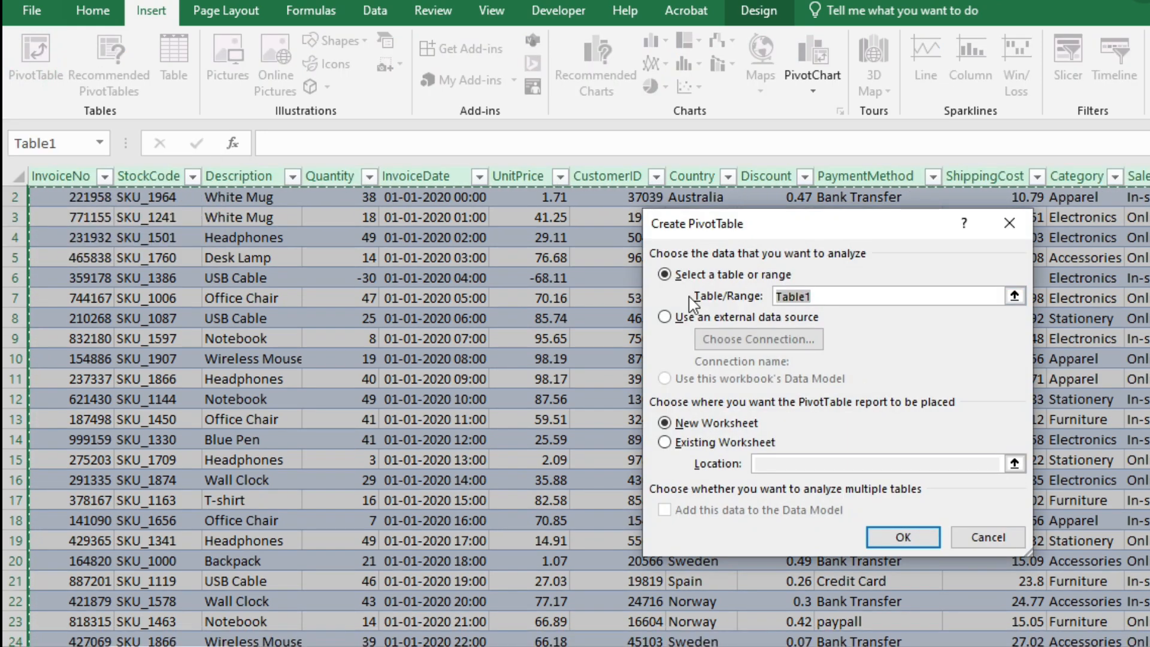
double_click(782, 300)
click(903, 537)
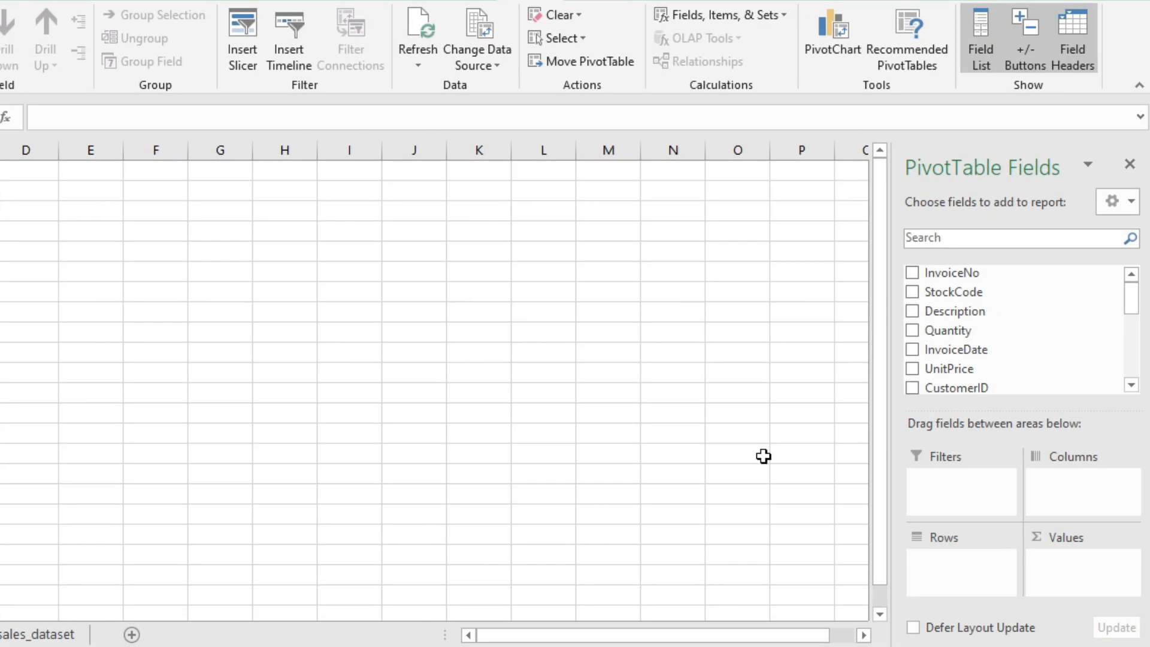
- Add Description to the PivotTable rows and Sales to its values
mouse_move(1130, 303)
mouse_down()
mouse_move(1129, 388)
mouse_move(1129, 290)
mouse_up()
click(1130, 306)
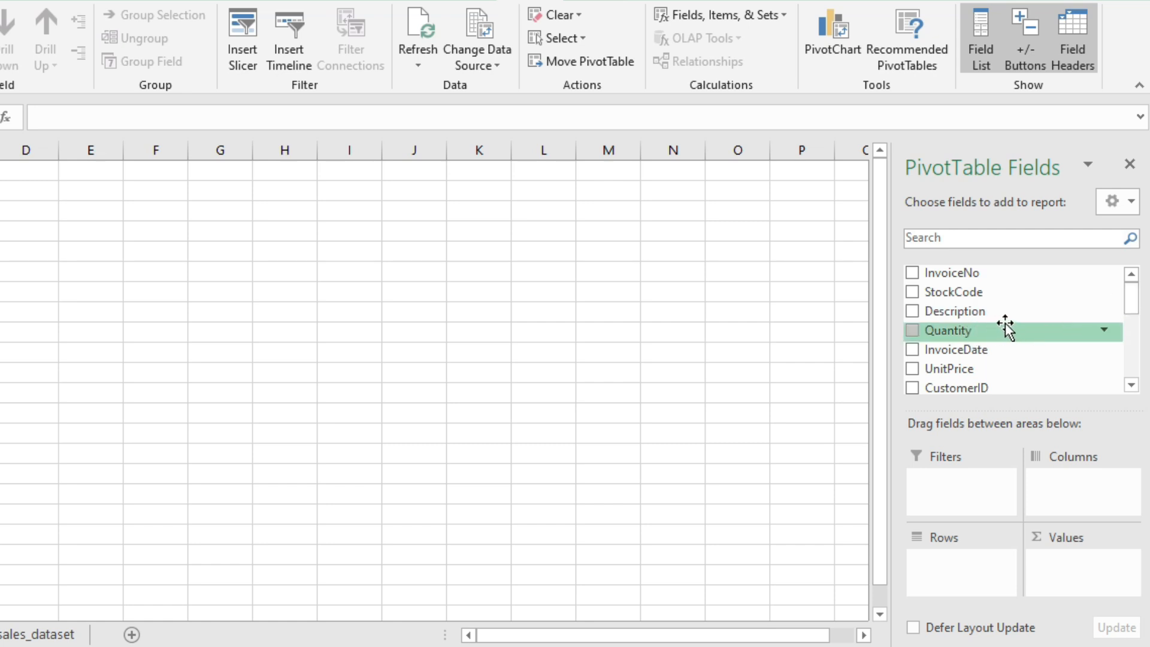
click(952, 311)
drag(952, 311, 966, 592)
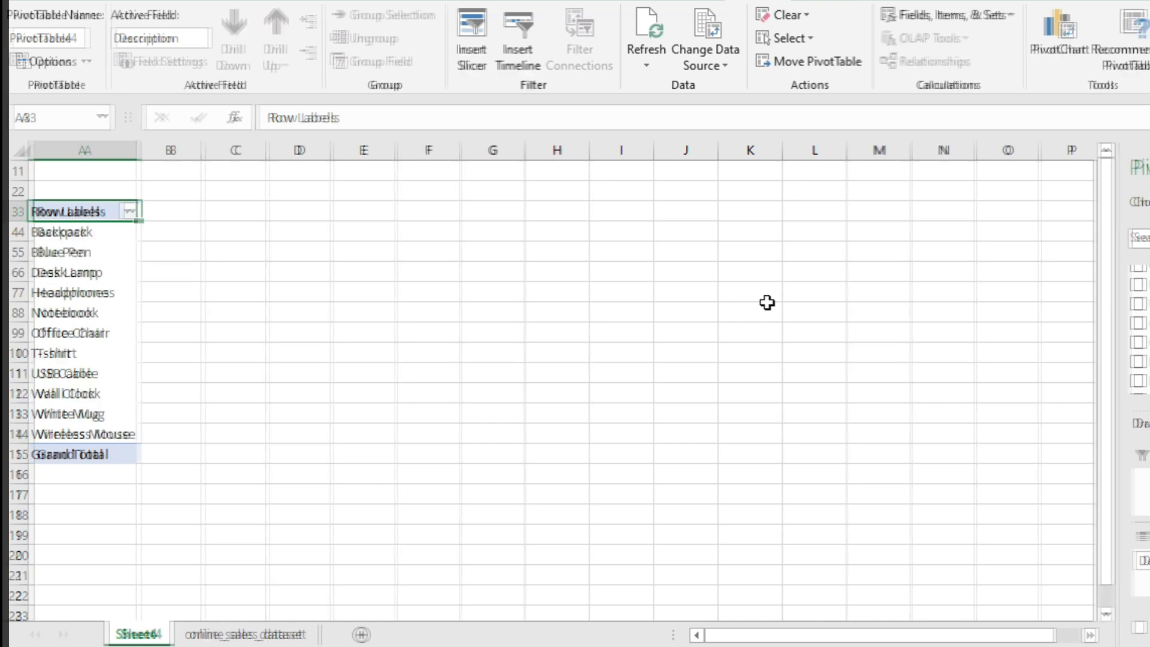
drag(1135, 318, 1137, 367)
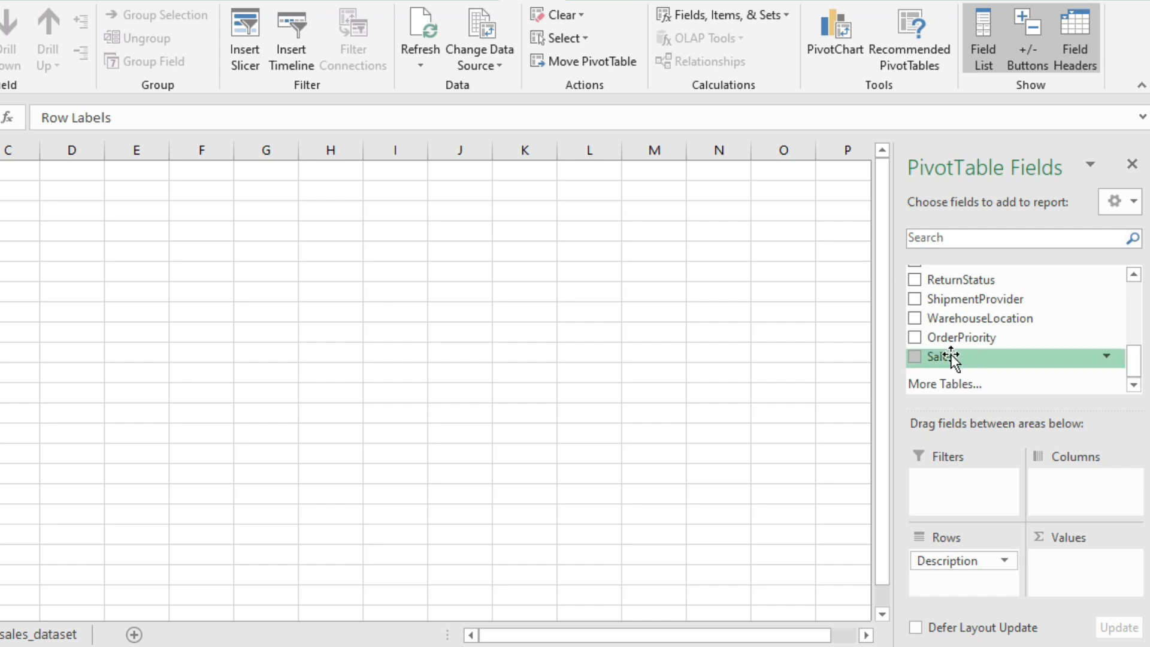
drag(935, 356, 1069, 596)
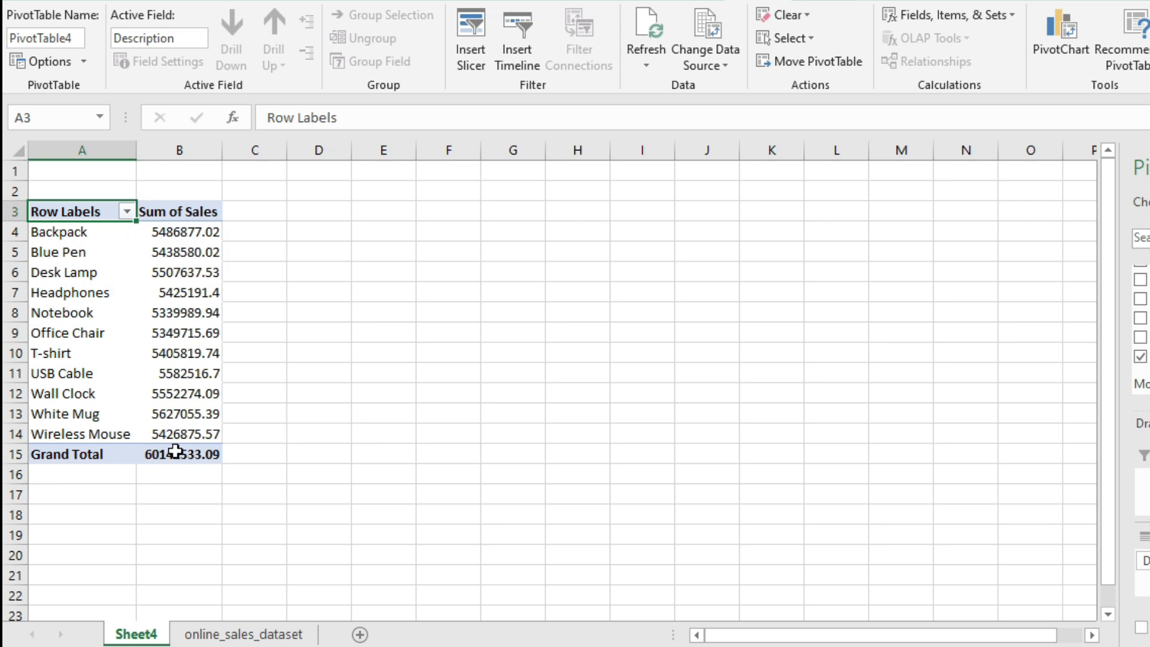
- Apply the Currency number format with the ₹ symbol to the Sum of Sales values
mouse_move(187, 449)
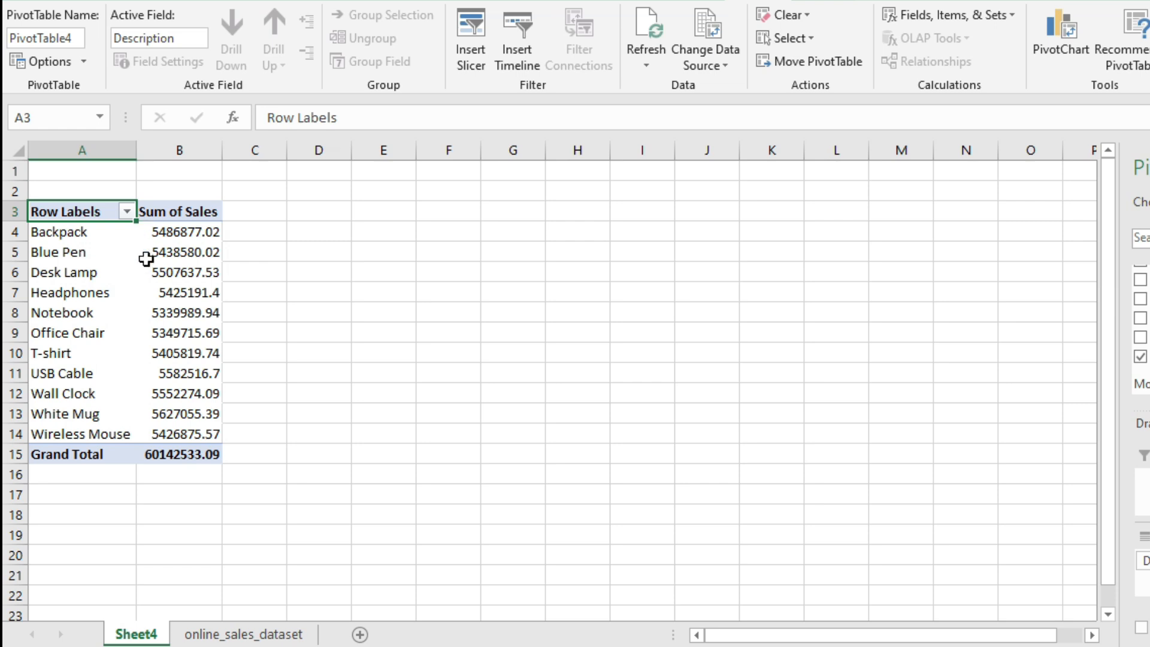
click(175, 250)
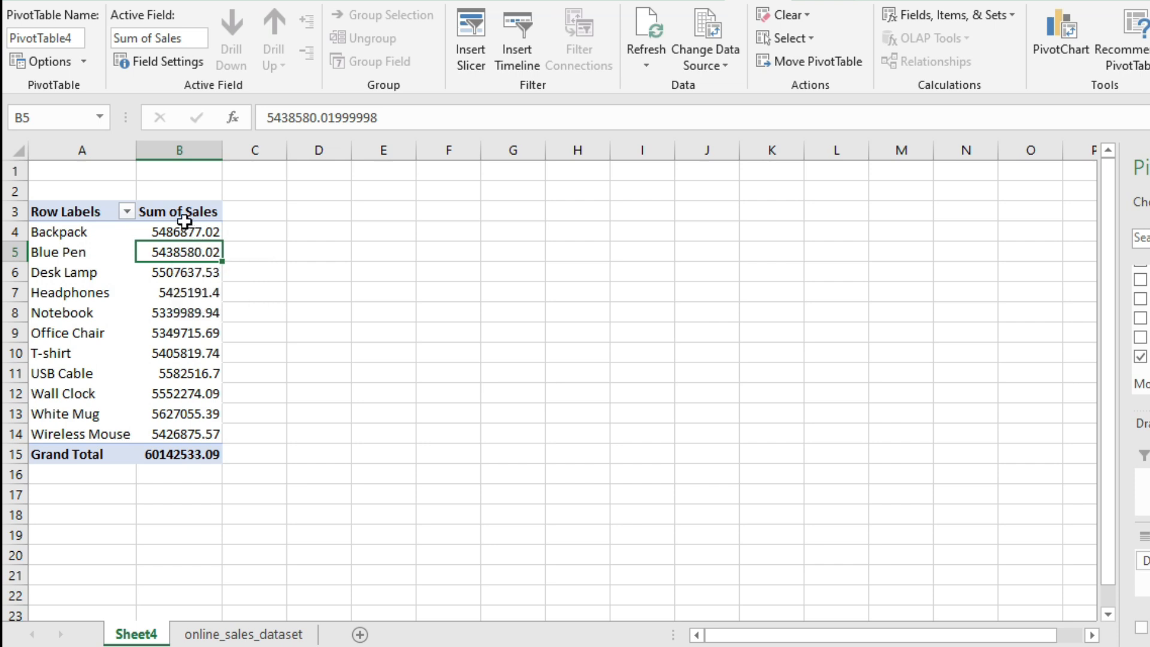
right_click(182, 253)
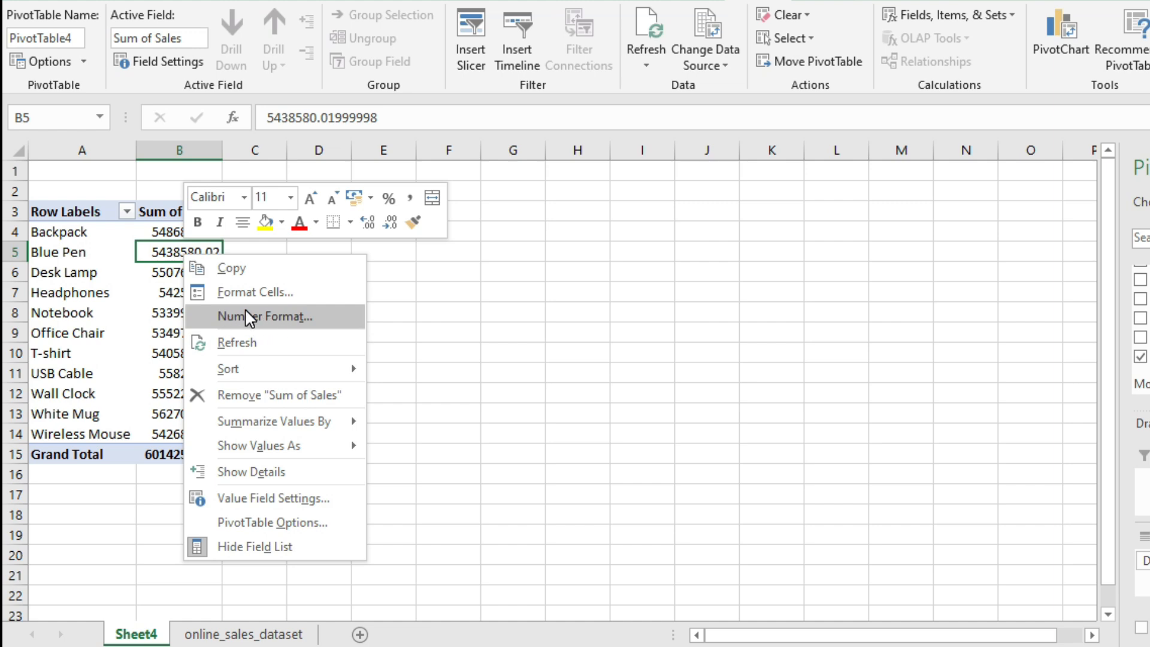
click(264, 317)
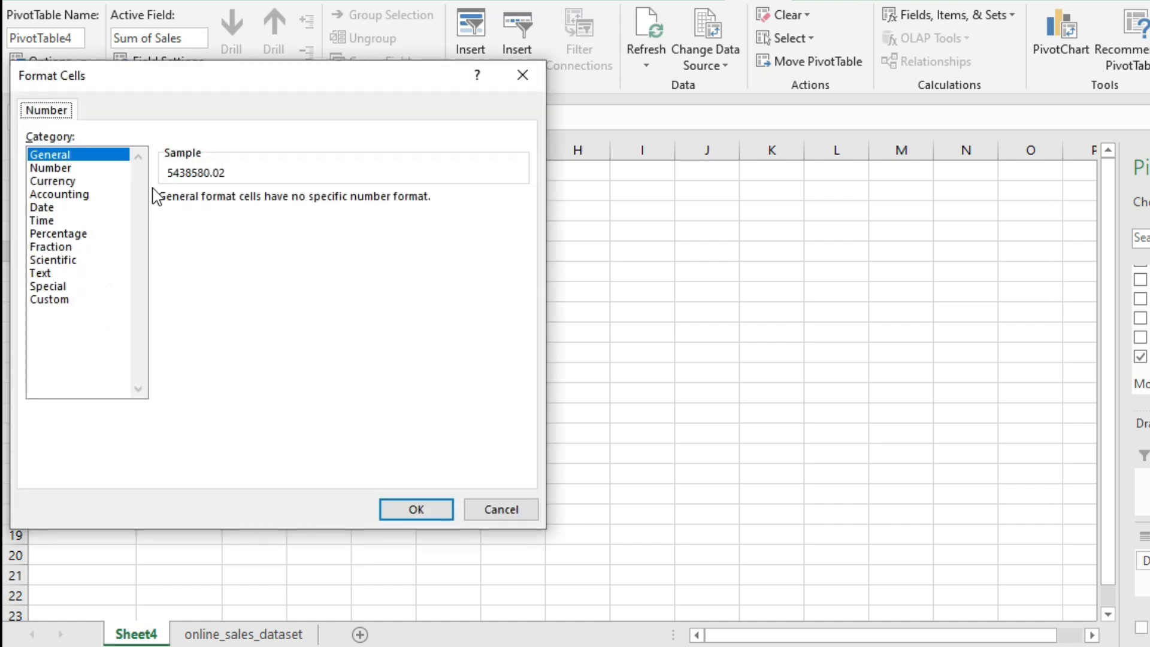
click(52, 182)
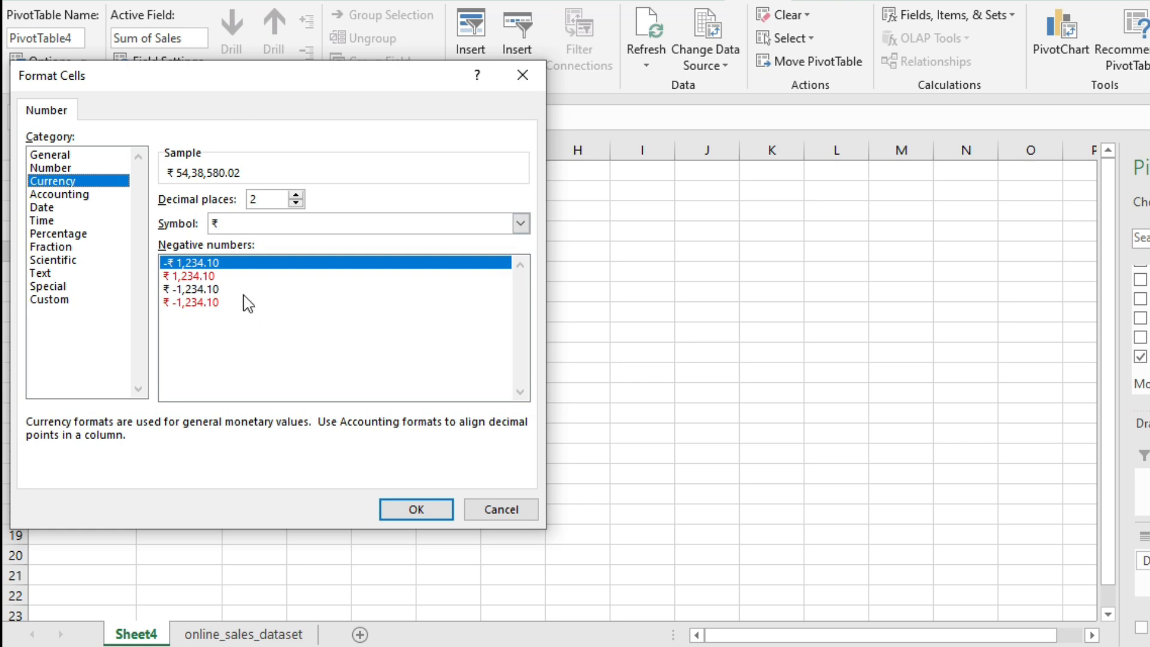
click(308, 224)
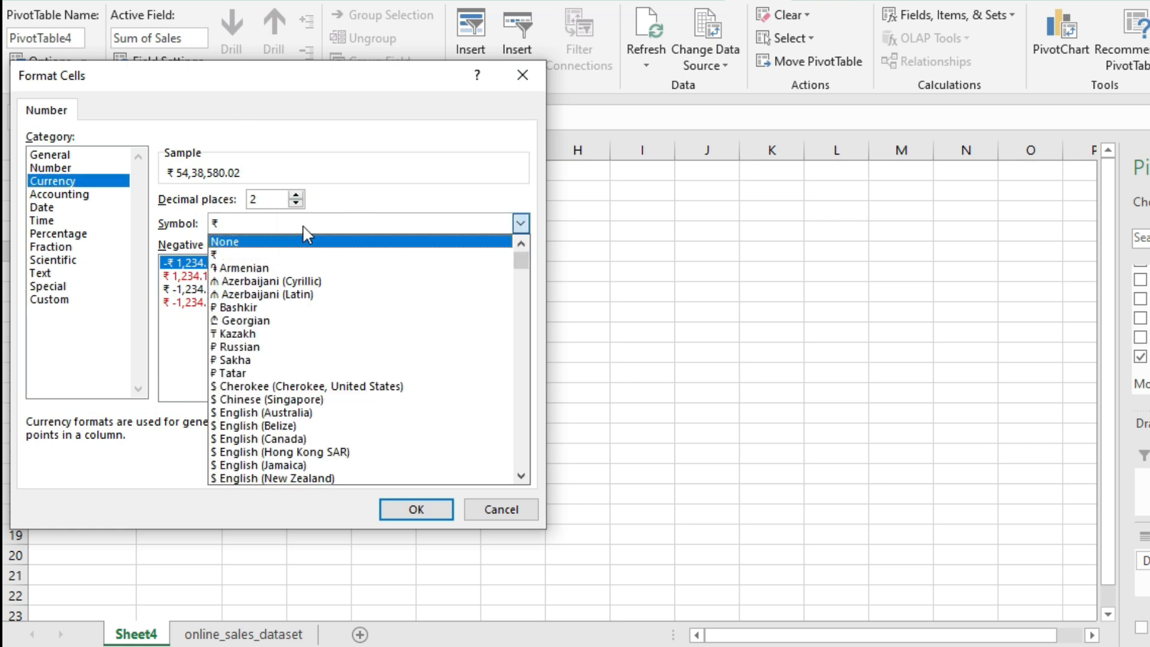
click(236, 254)
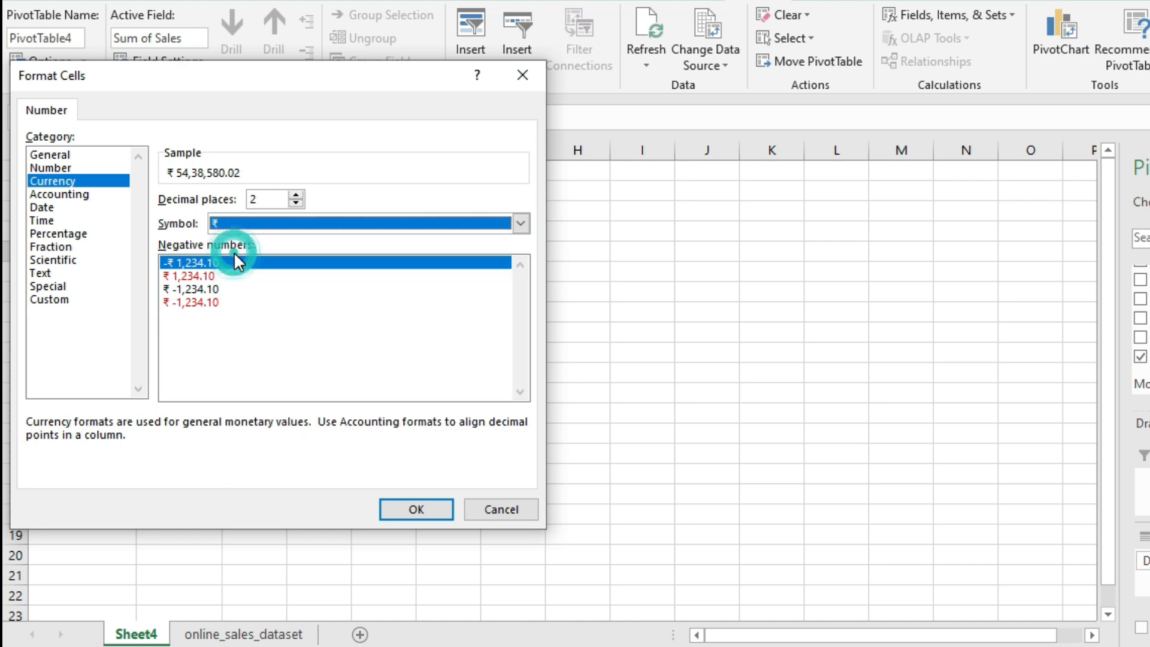
click(415, 509)
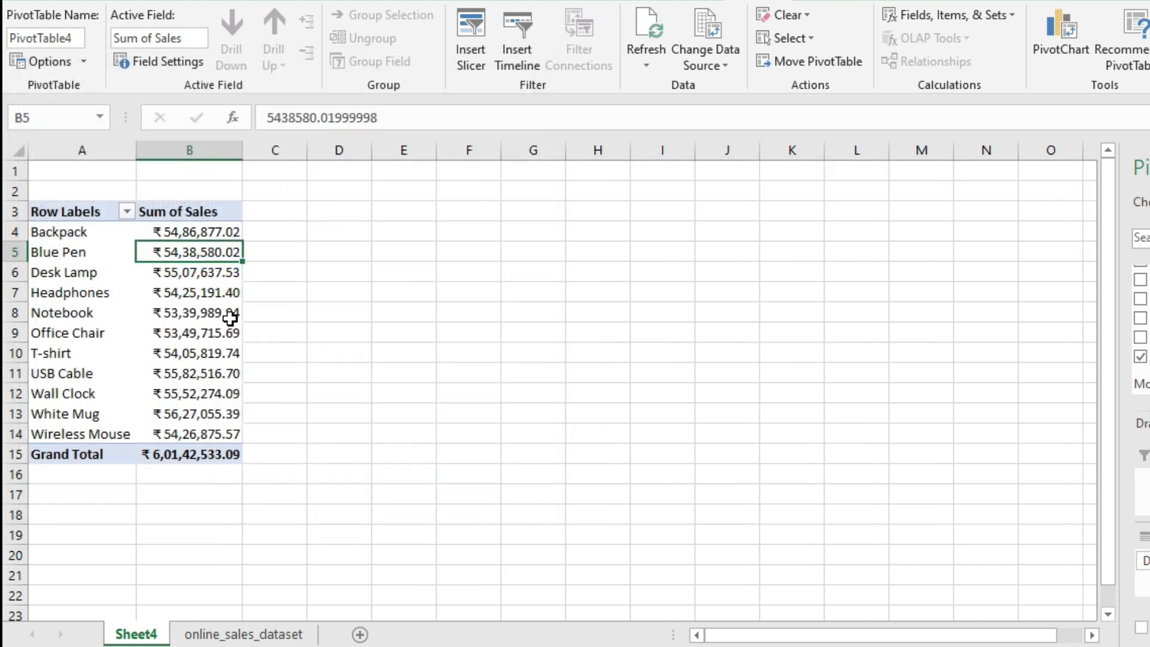
- Add Sales to the PivotTable values a second time and show that field as % of Grand Total
mouse_move(230, 318)
mouse_move(139, 277)
mouse_move(230, 230)
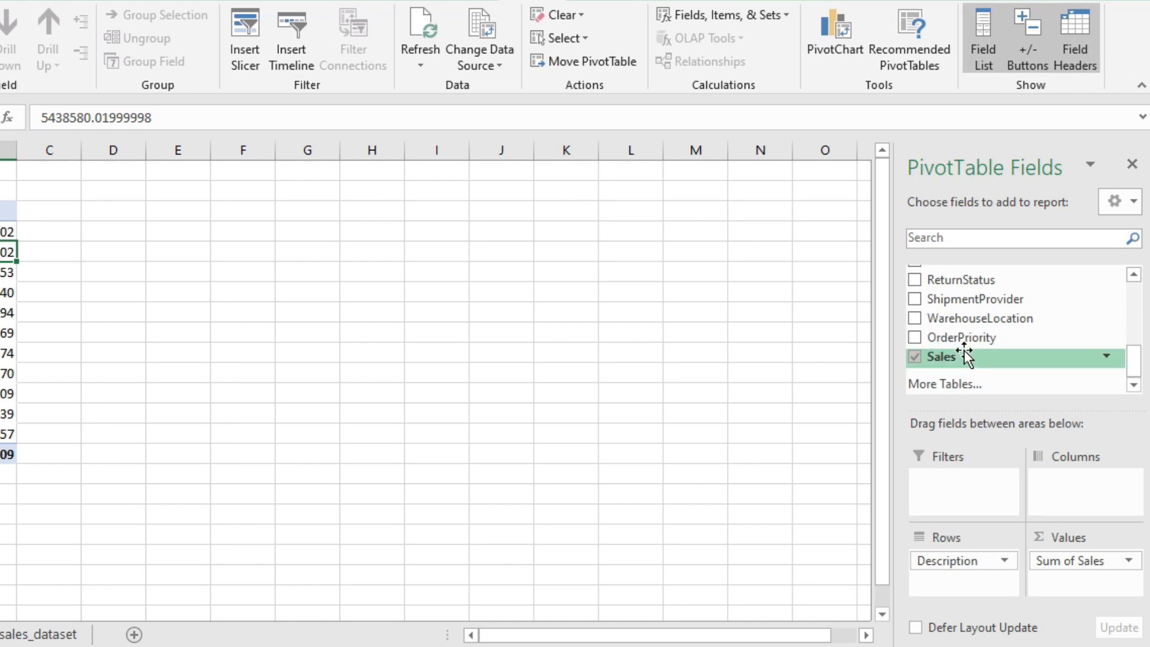
drag(966, 357, 1073, 601)
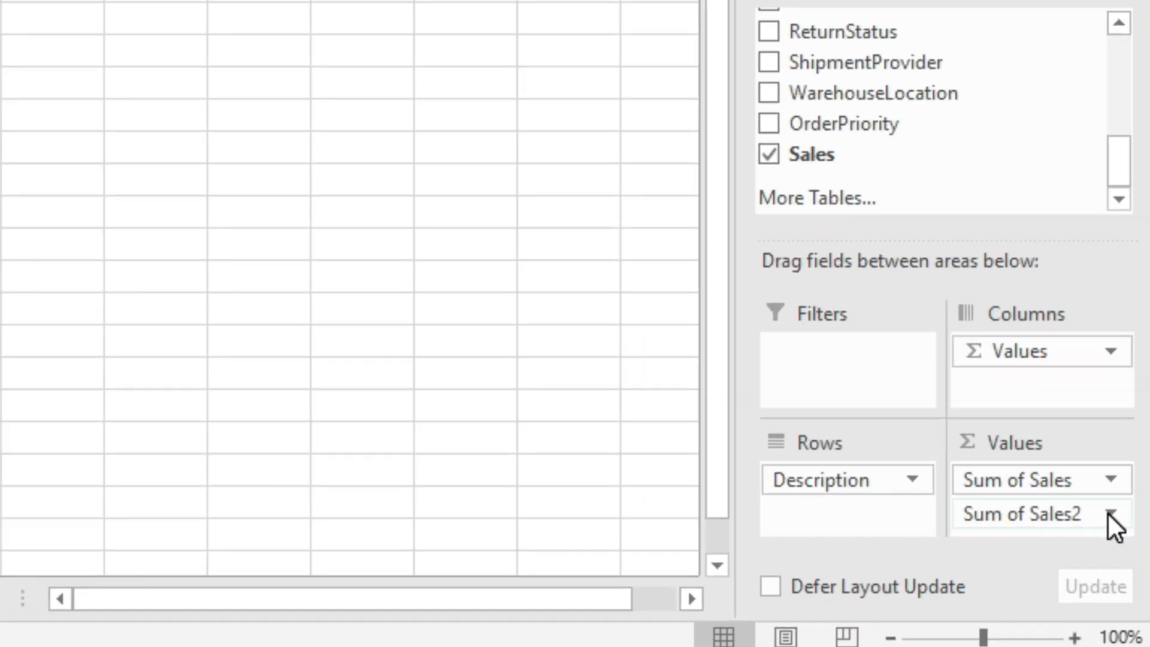
click(1110, 514)
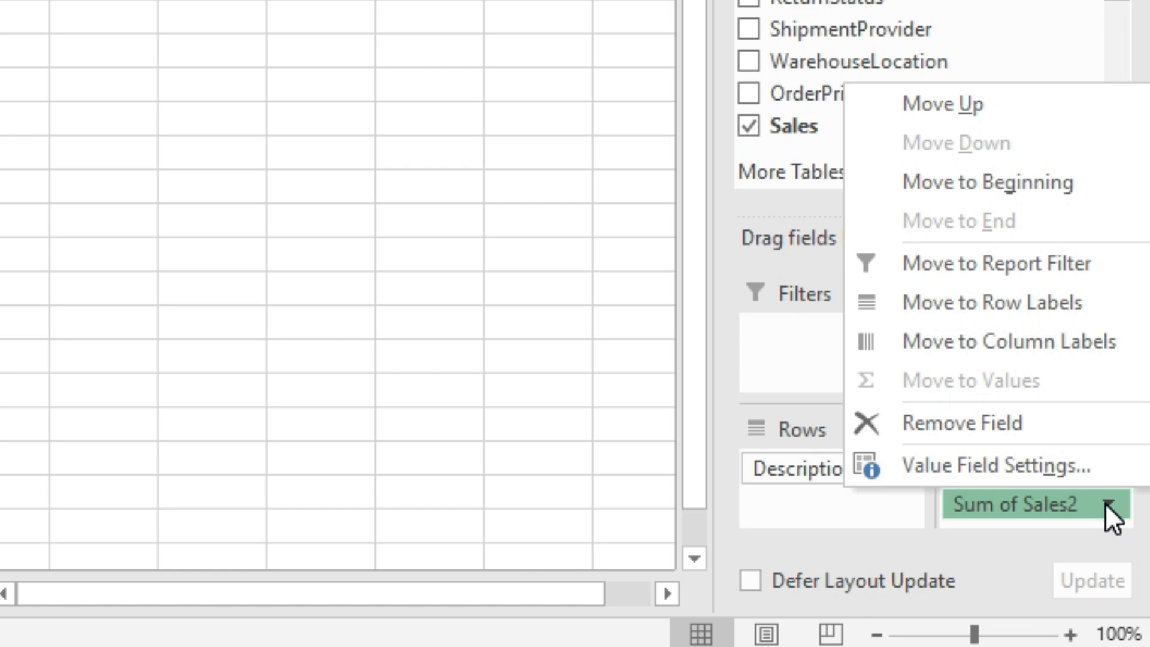
click(1030, 462)
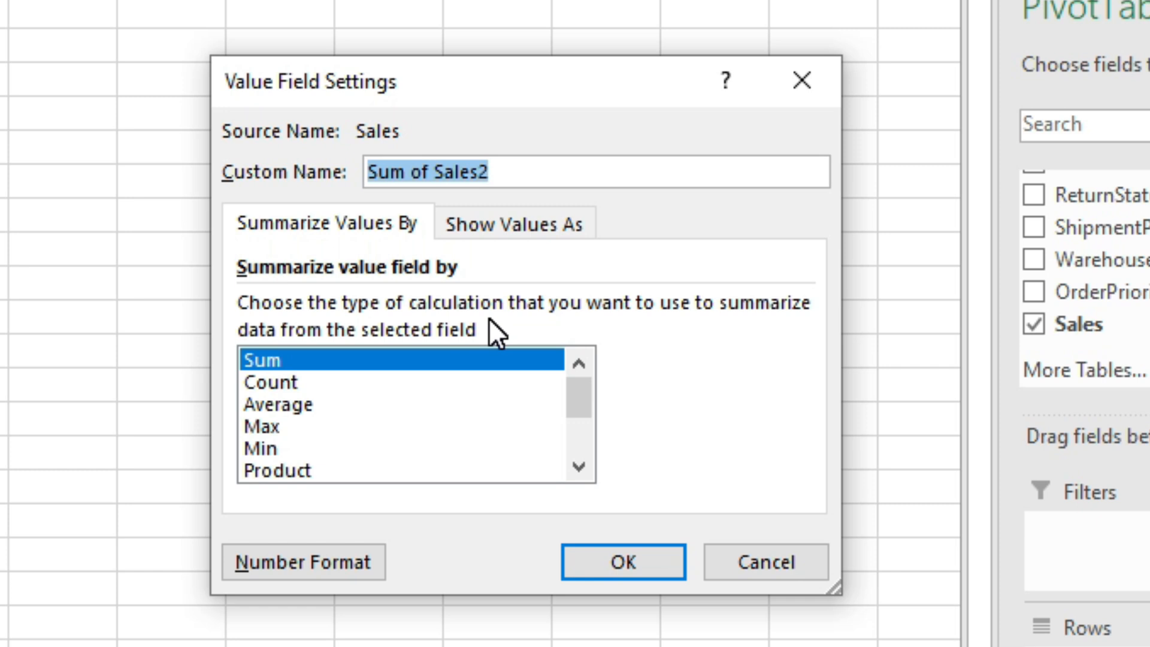
click(469, 222)
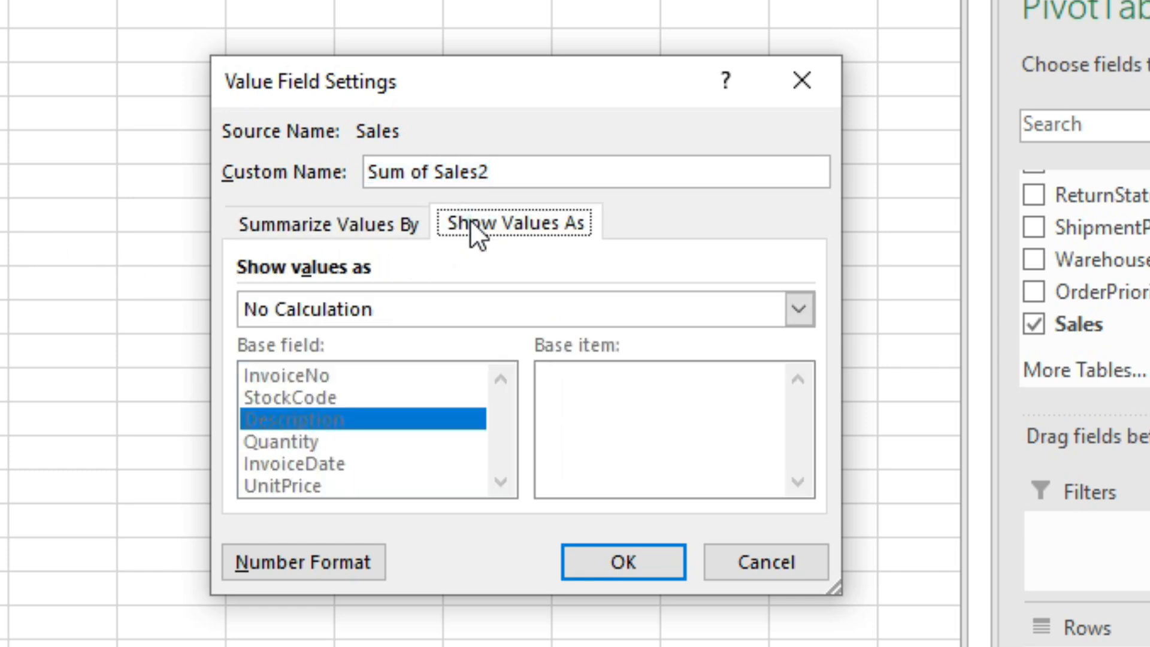
click(435, 309)
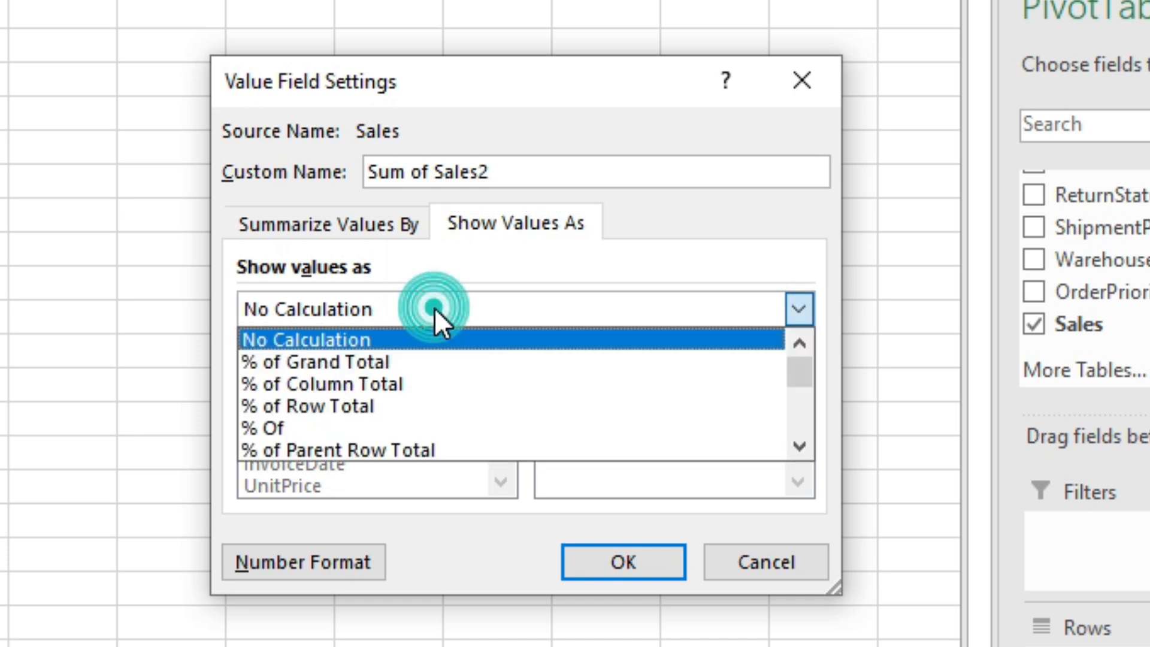
click(396, 359)
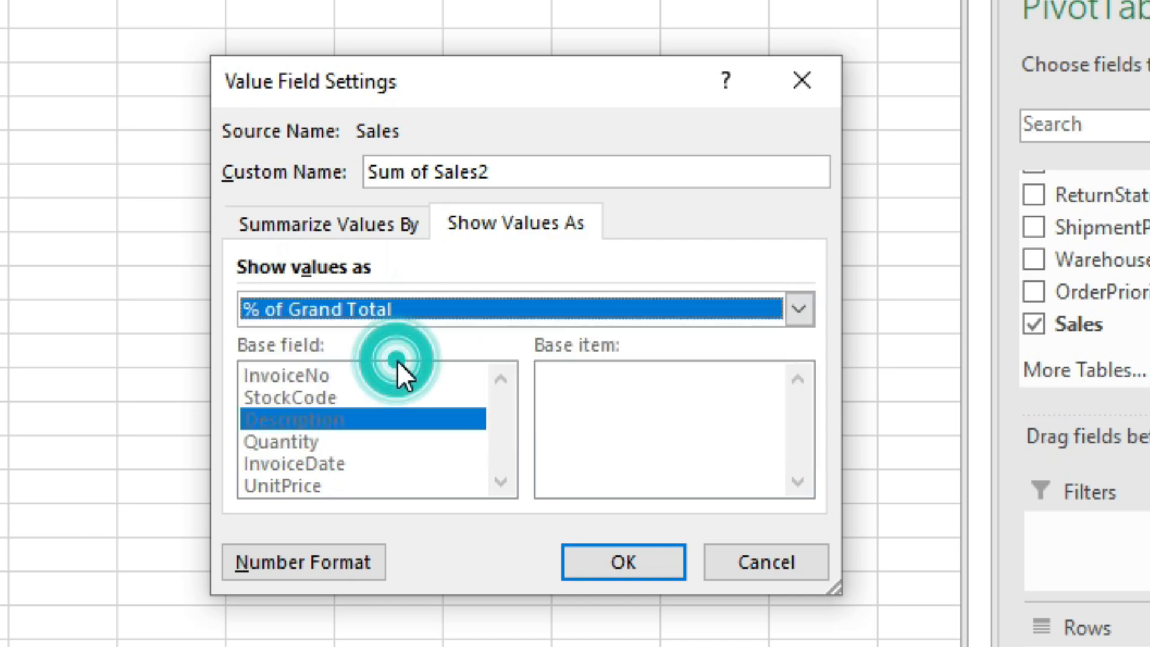
click(591, 559)
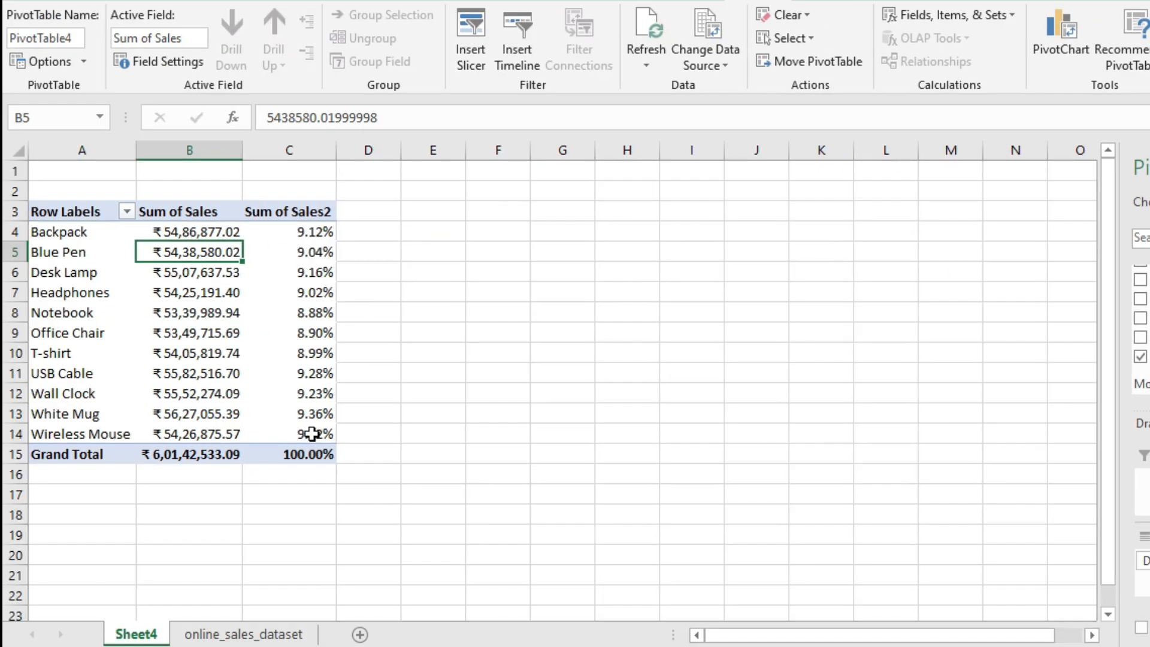
click(297, 453)
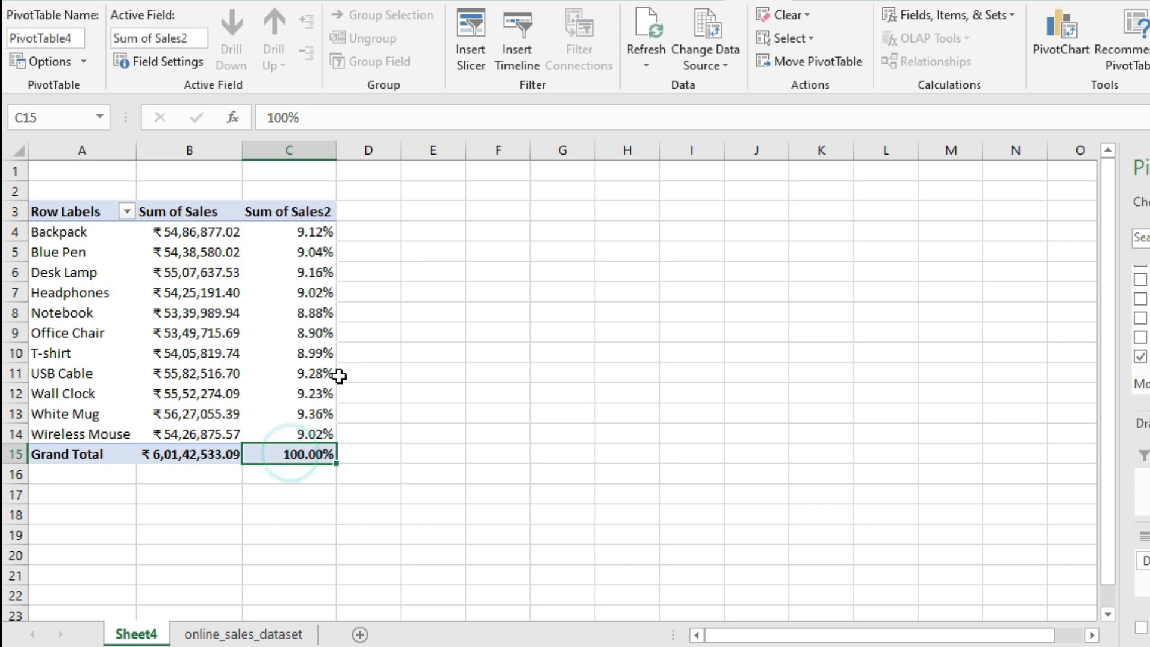
click(315, 229)
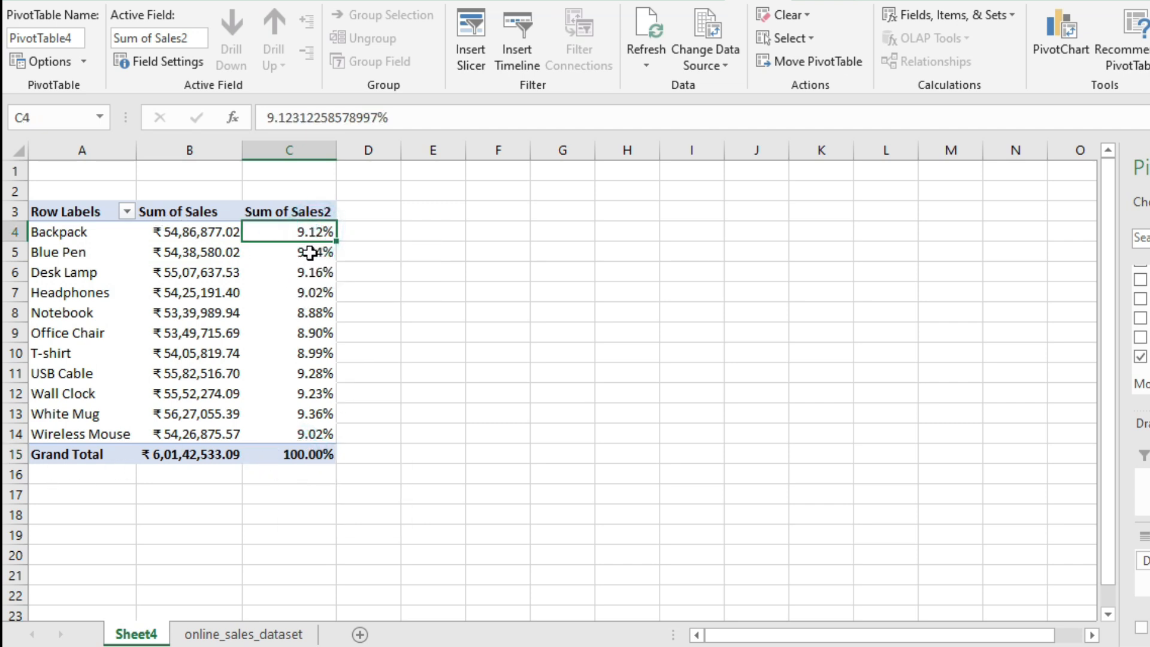
click(299, 253)
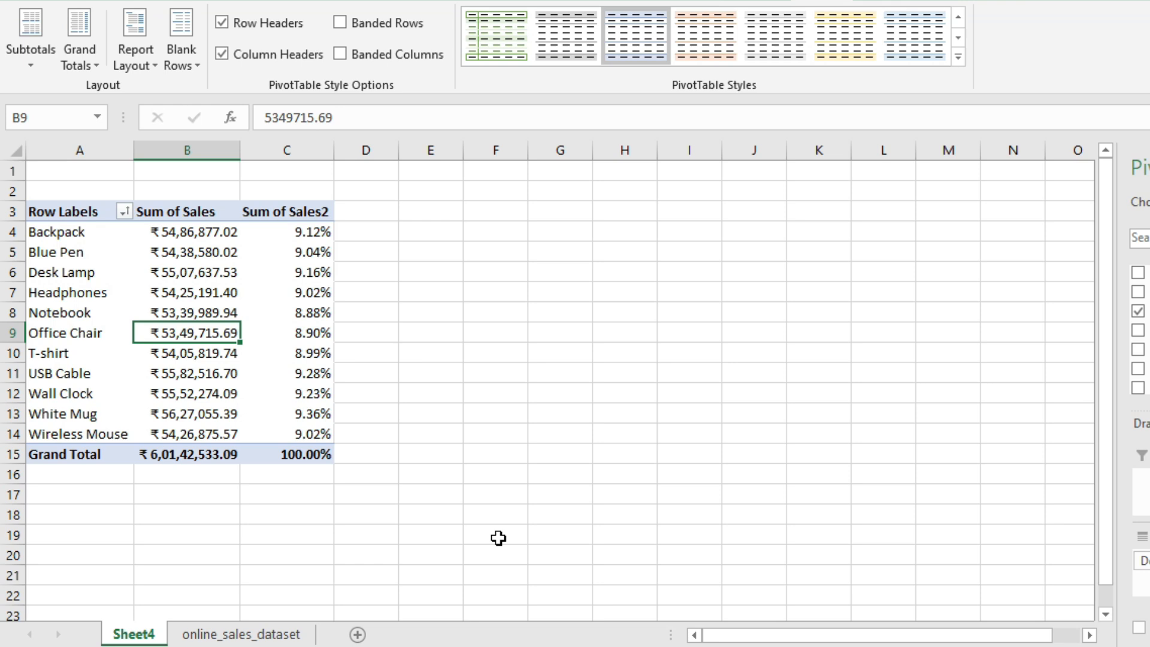
click(87, 233)
click(70, 274)
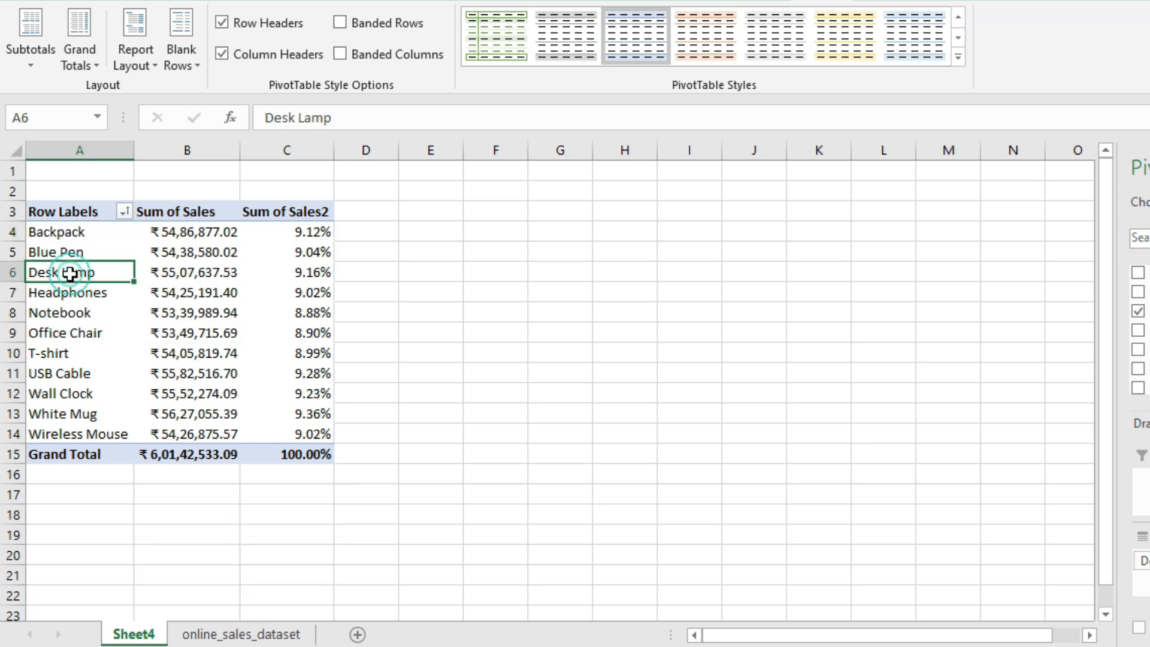
click(69, 293)
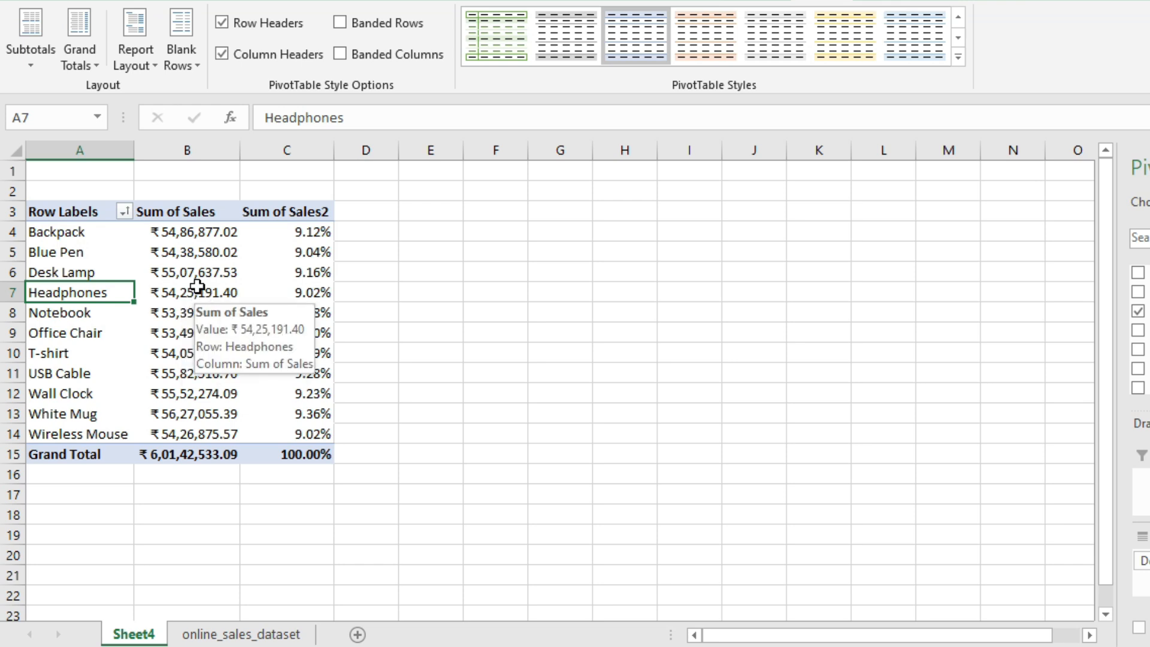
- Sort the PivotTable products by Sum of Sales from largest to smallest
click(192, 236)
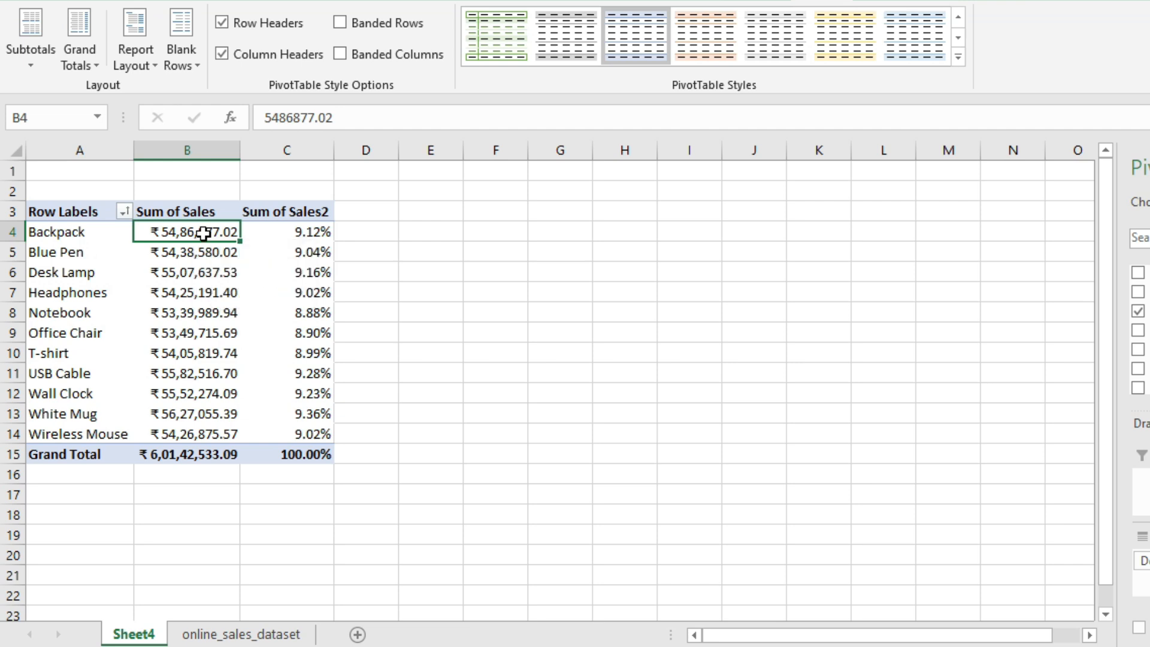
right_click(204, 234)
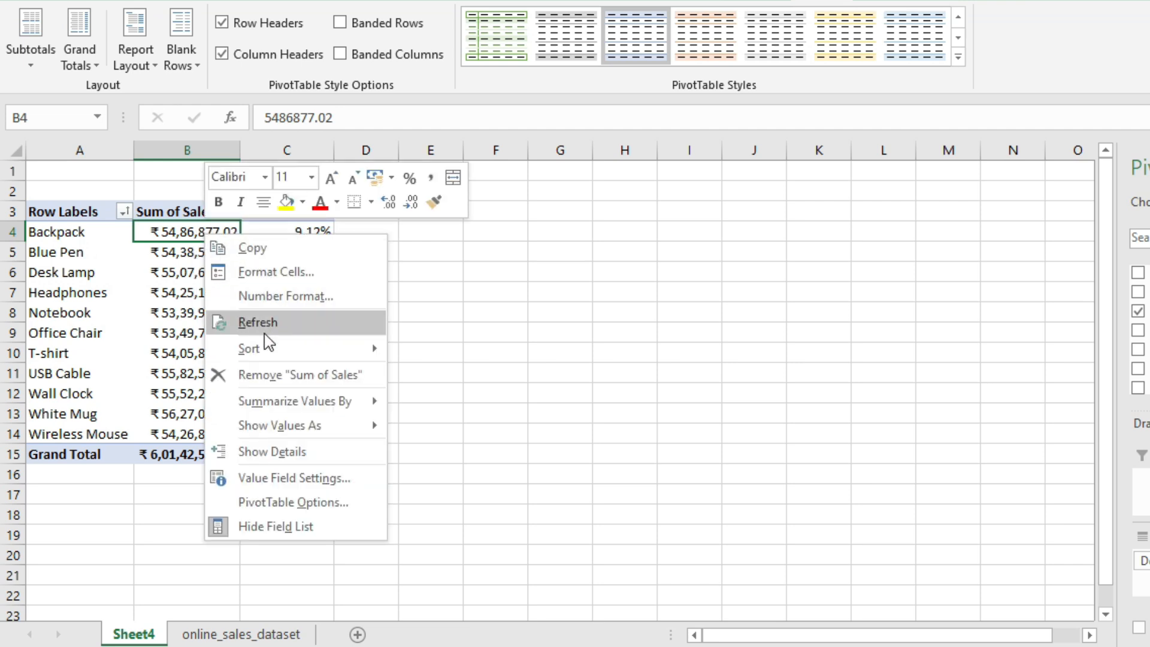
mouse_move(268, 352)
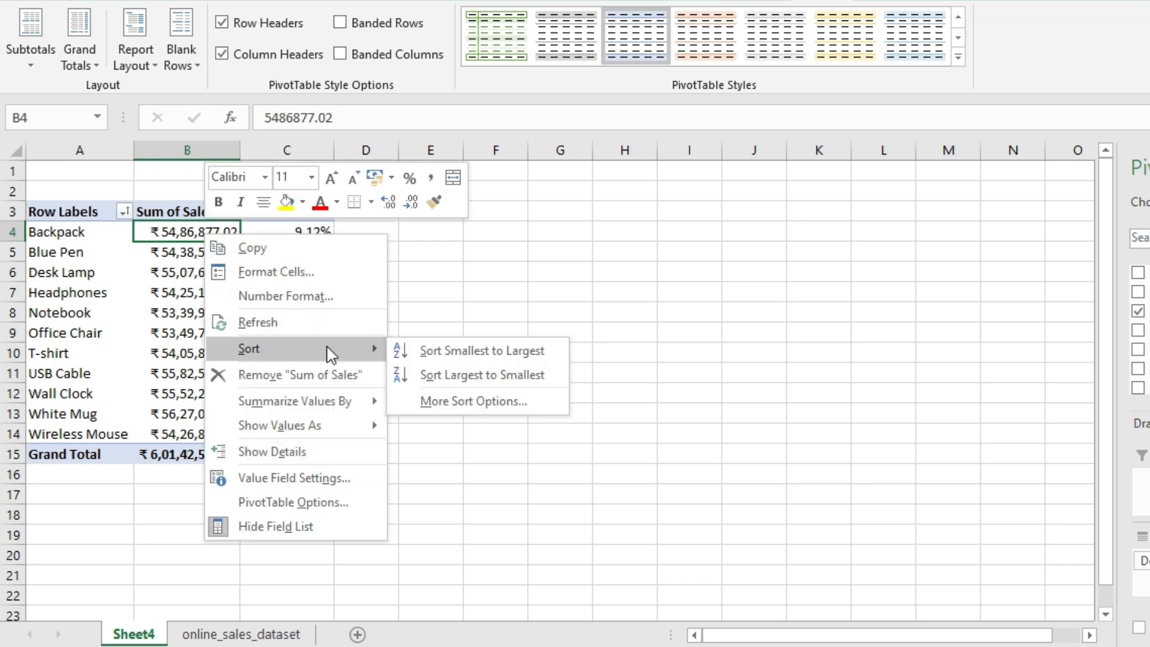
click(501, 378)
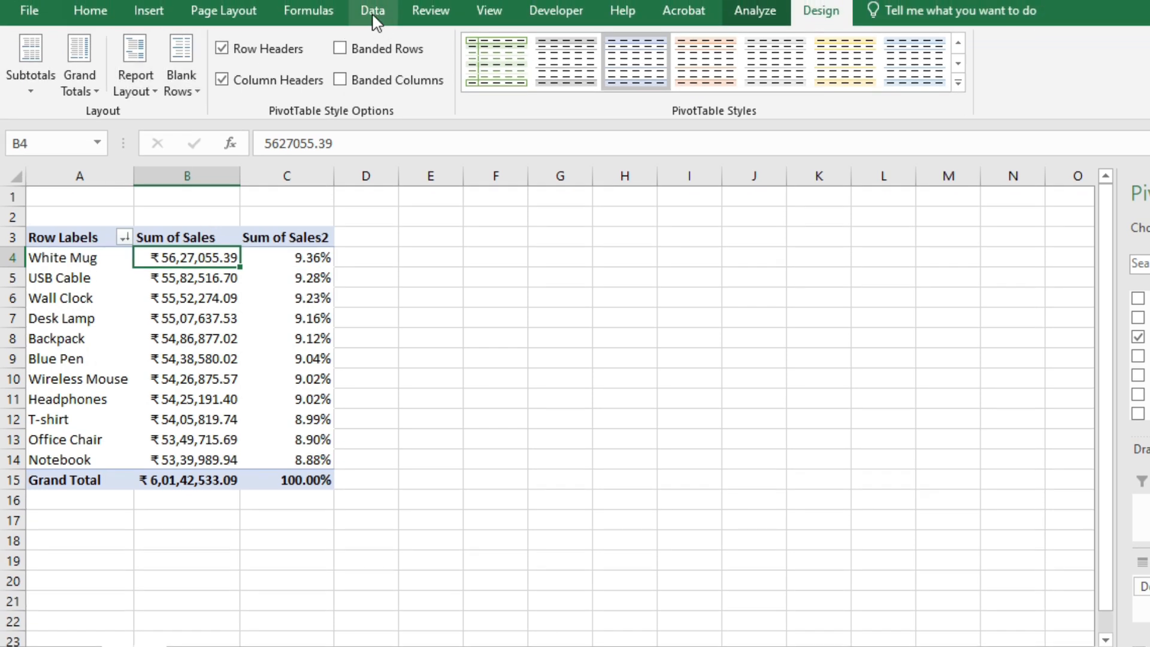
click(374, 12)
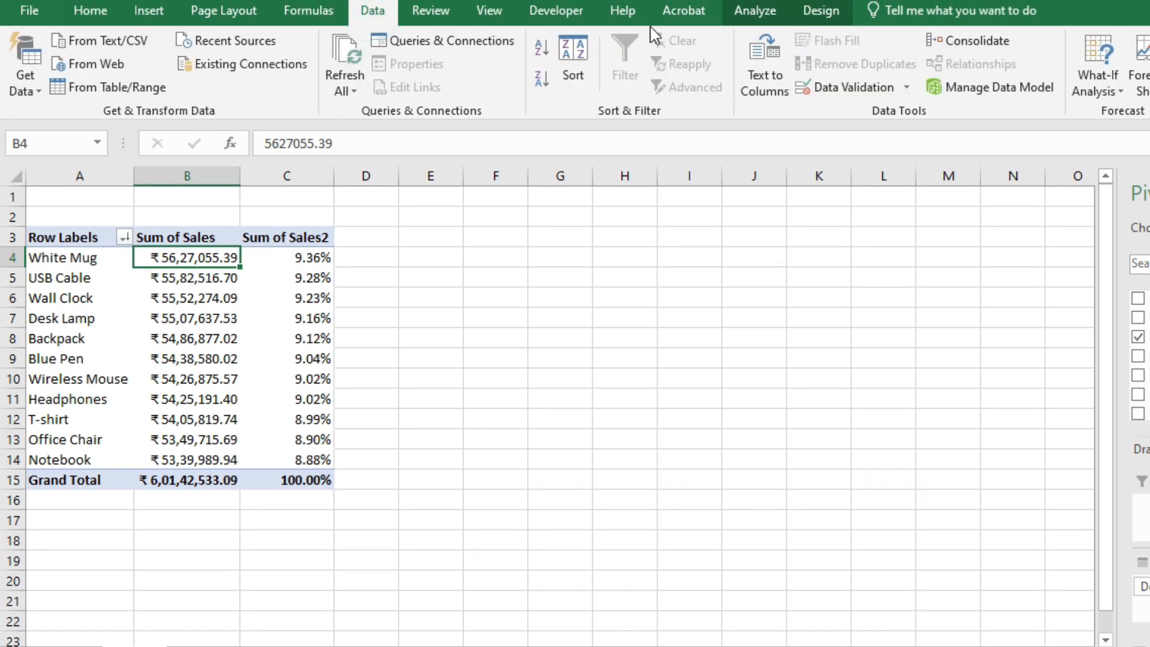
click(585, 63)
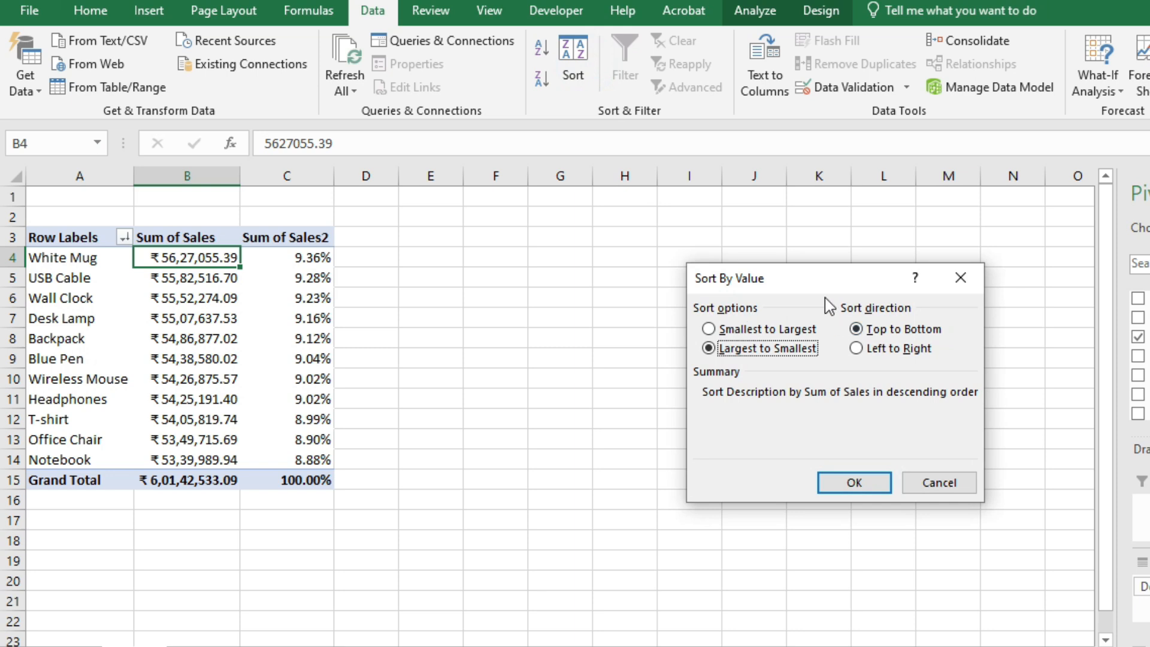
drag(832, 265, 707, 309)
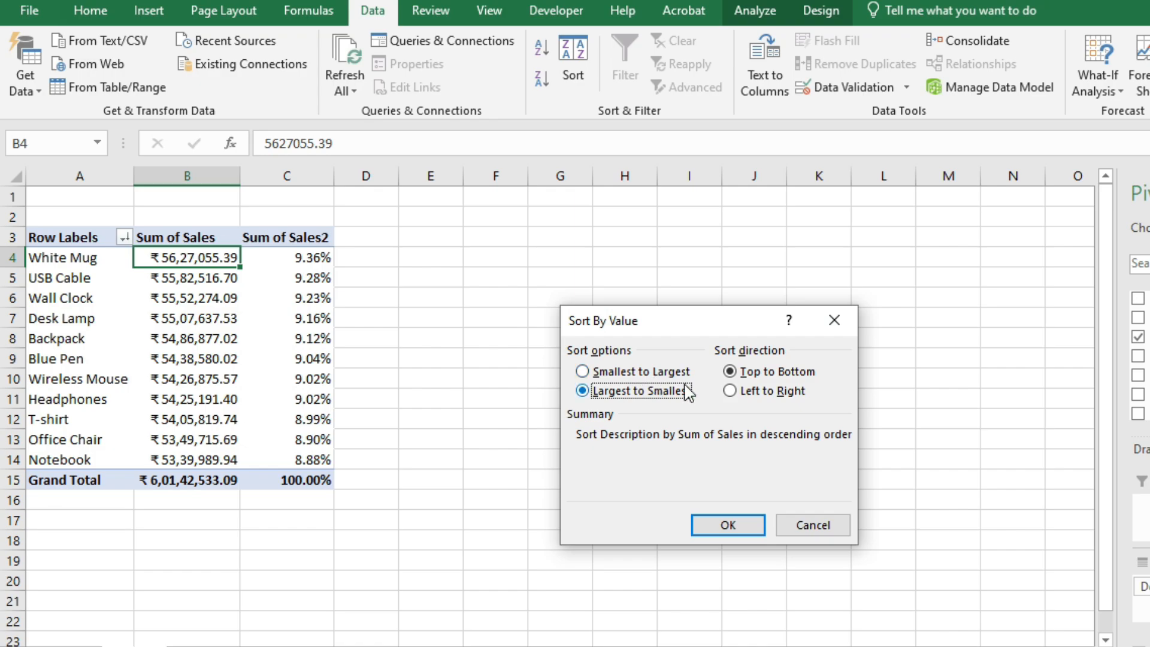
click(808, 523)
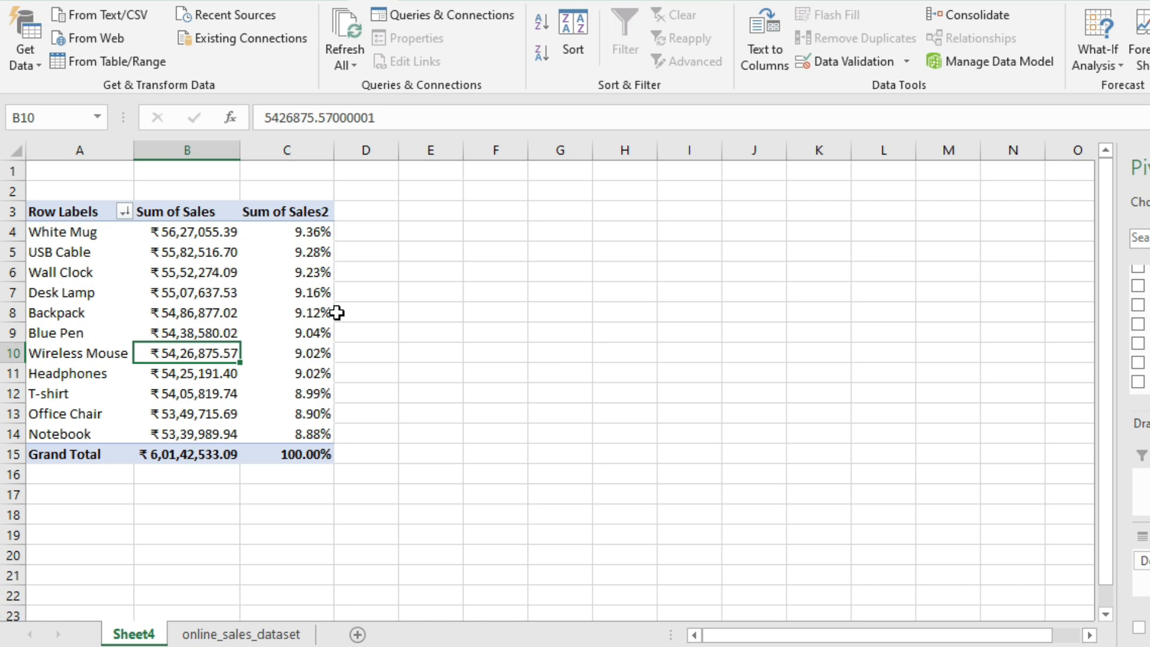
- Filter the PivotTable's Description rows to the top 5 items by Sum of Sales
click(122, 214)
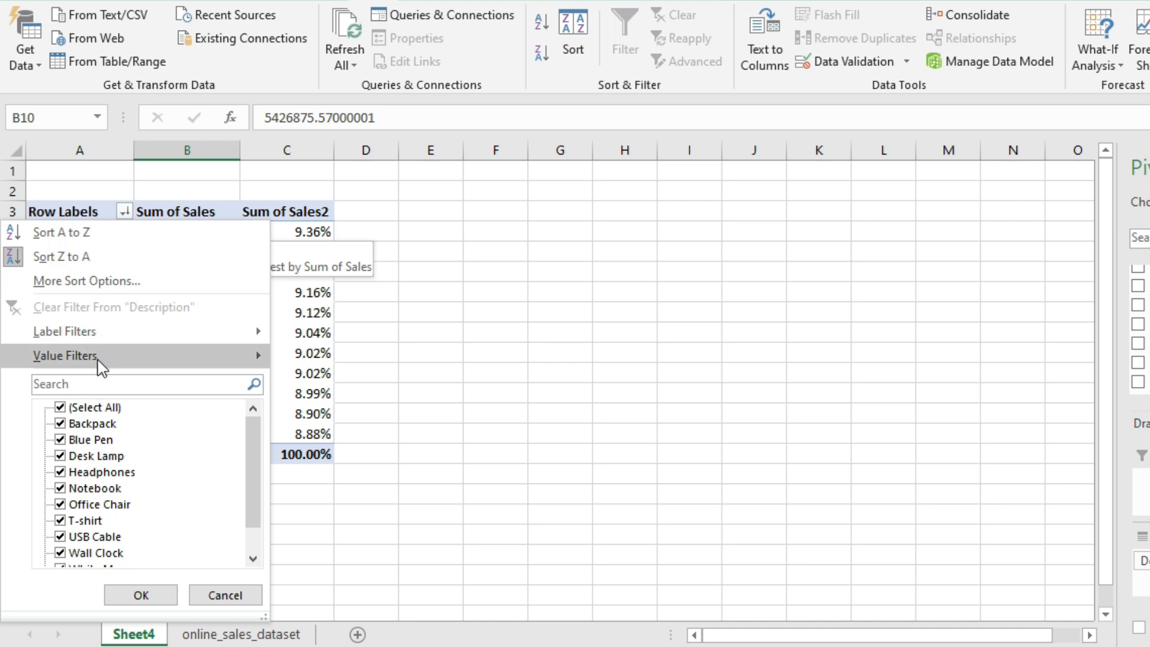
mouse_move(100, 365)
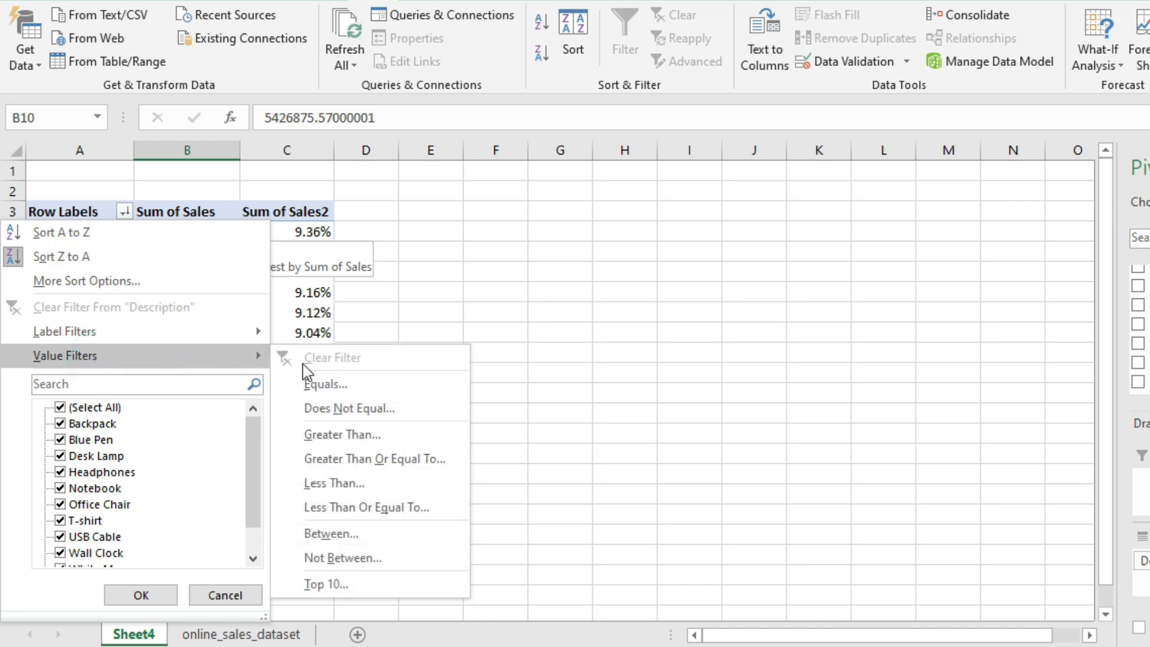
click(327, 584)
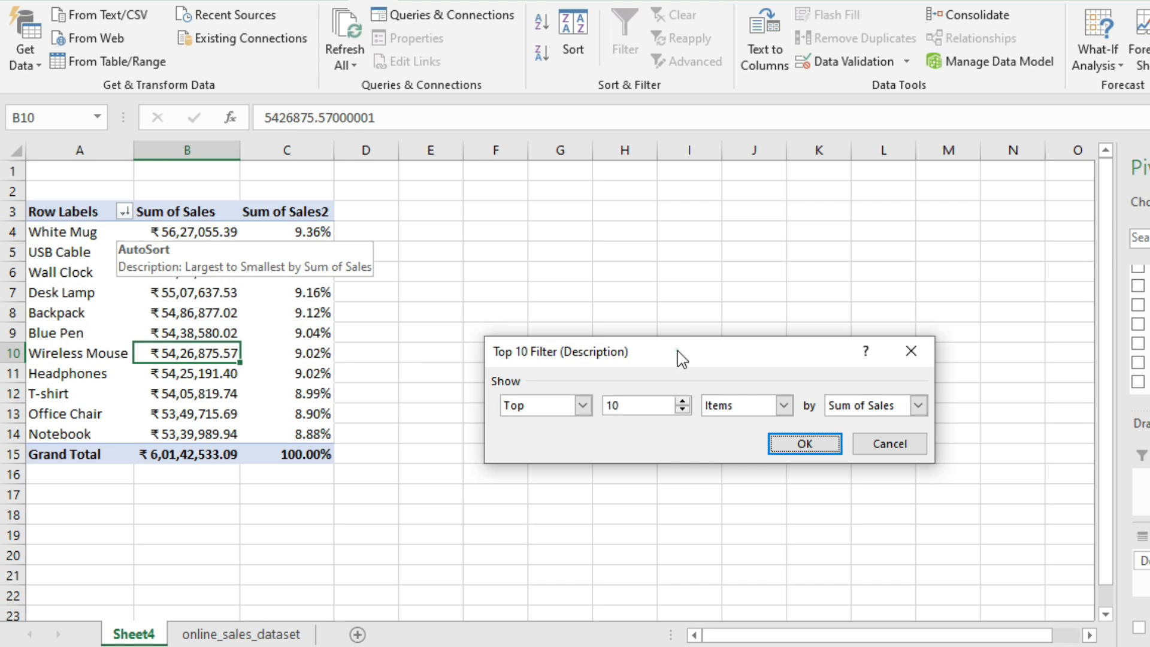
drag(681, 358, 672, 264)
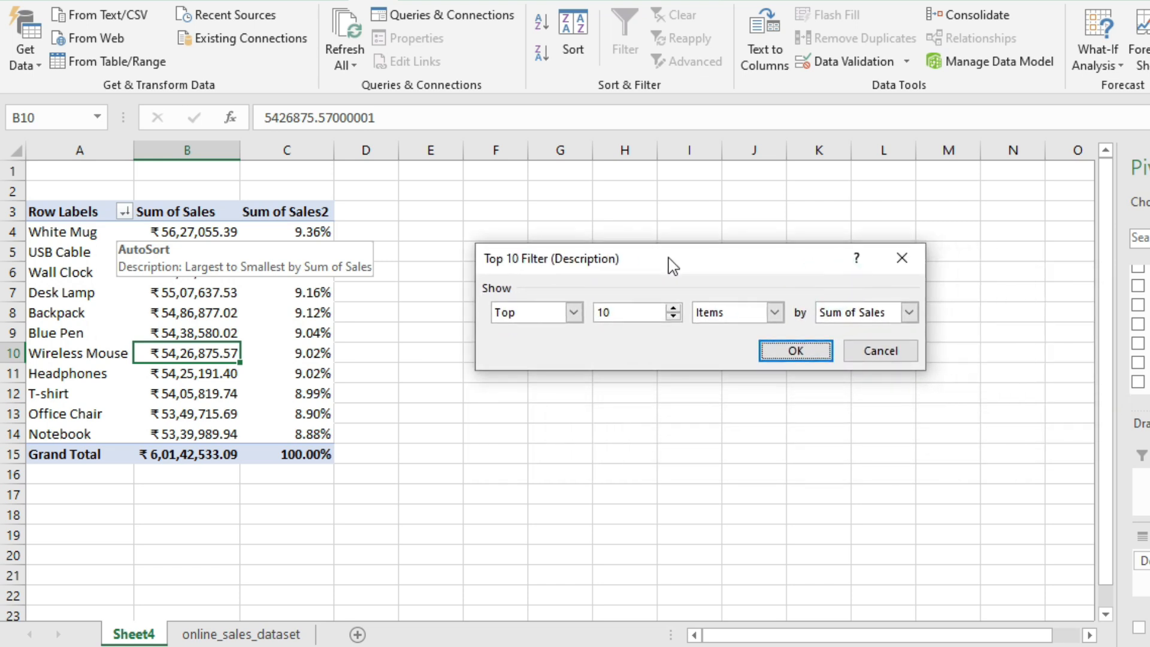
click(550, 314)
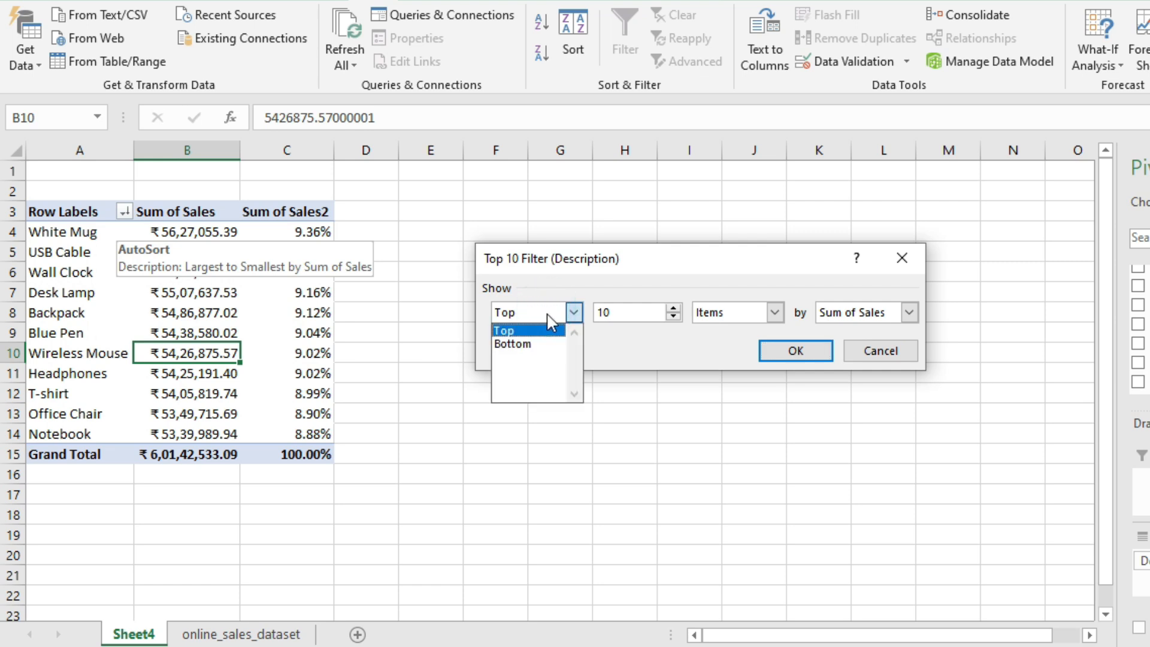
click(544, 316)
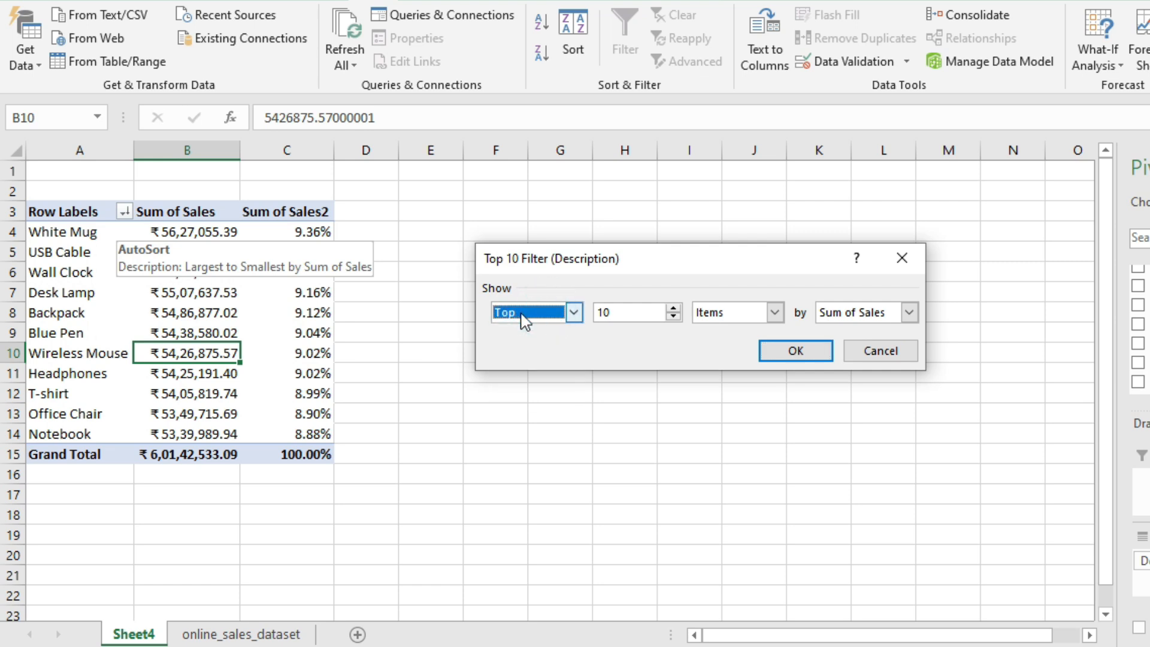
drag(643, 314, 594, 312)
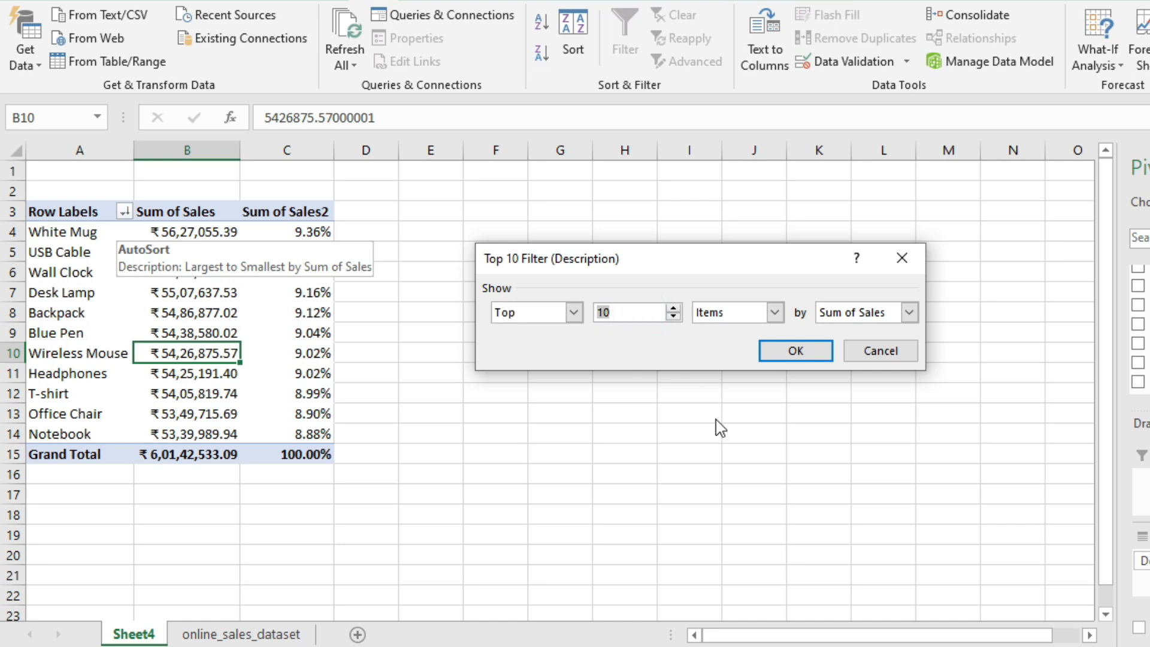
text(5)
click(773, 312)
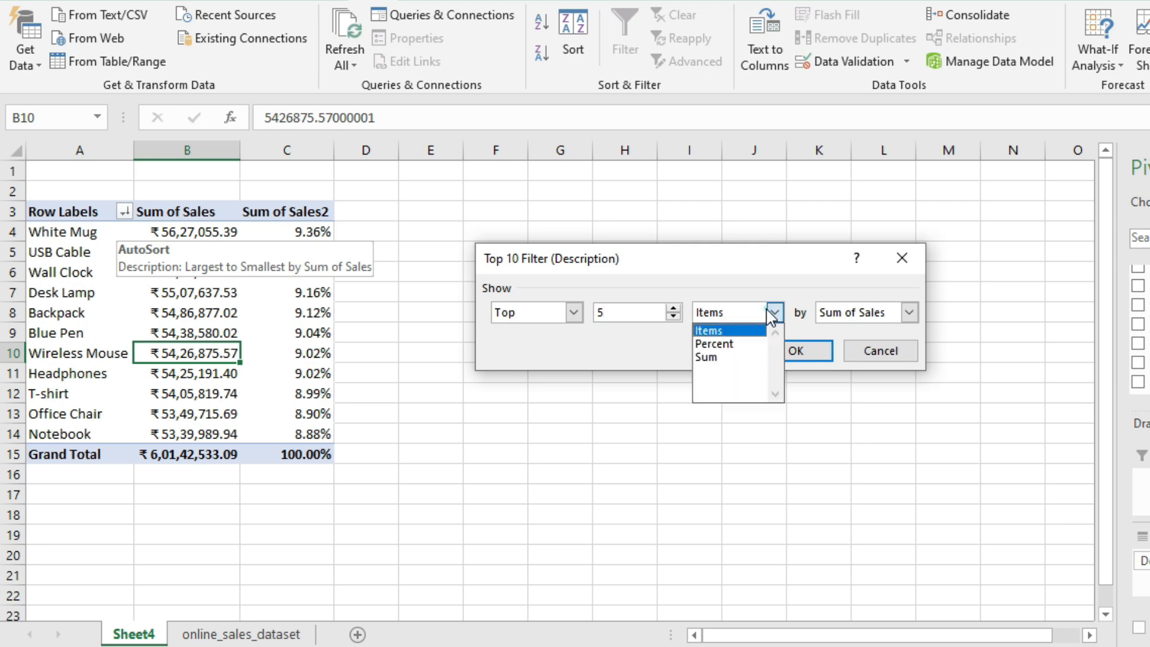
click(773, 312)
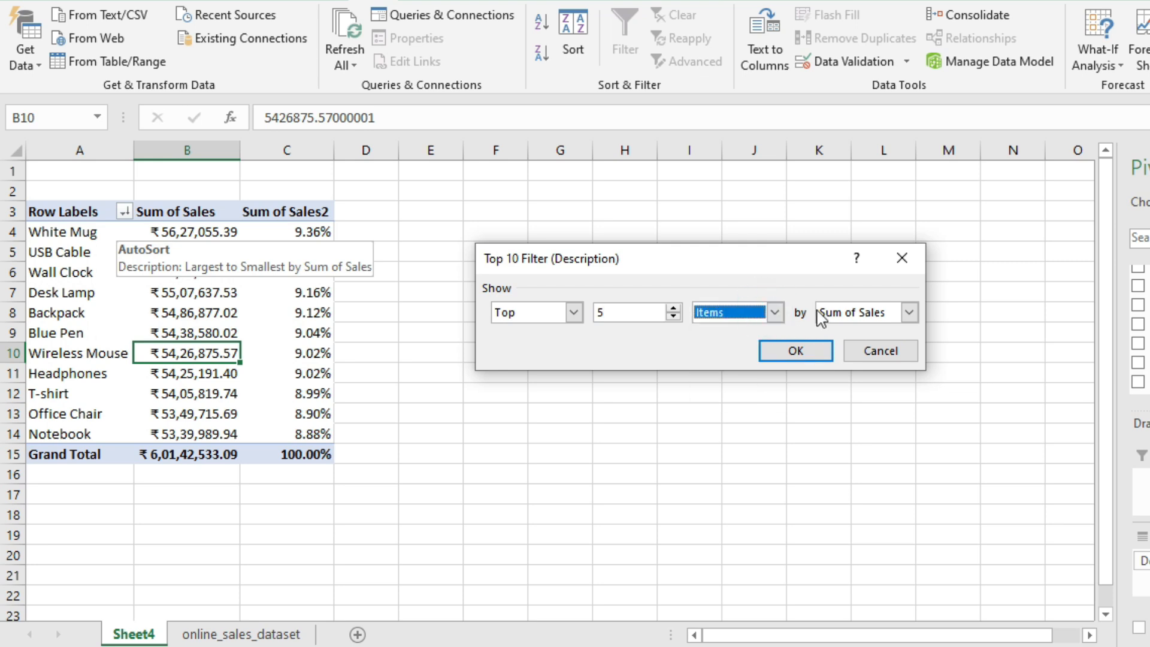
click(860, 318)
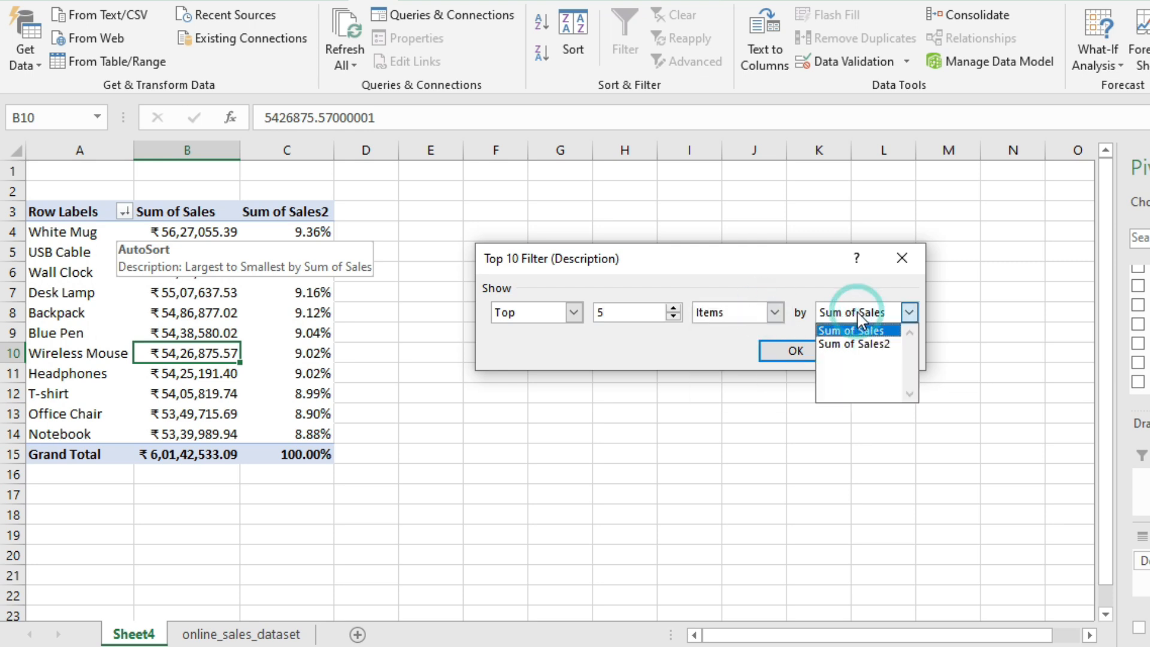
click(874, 323)
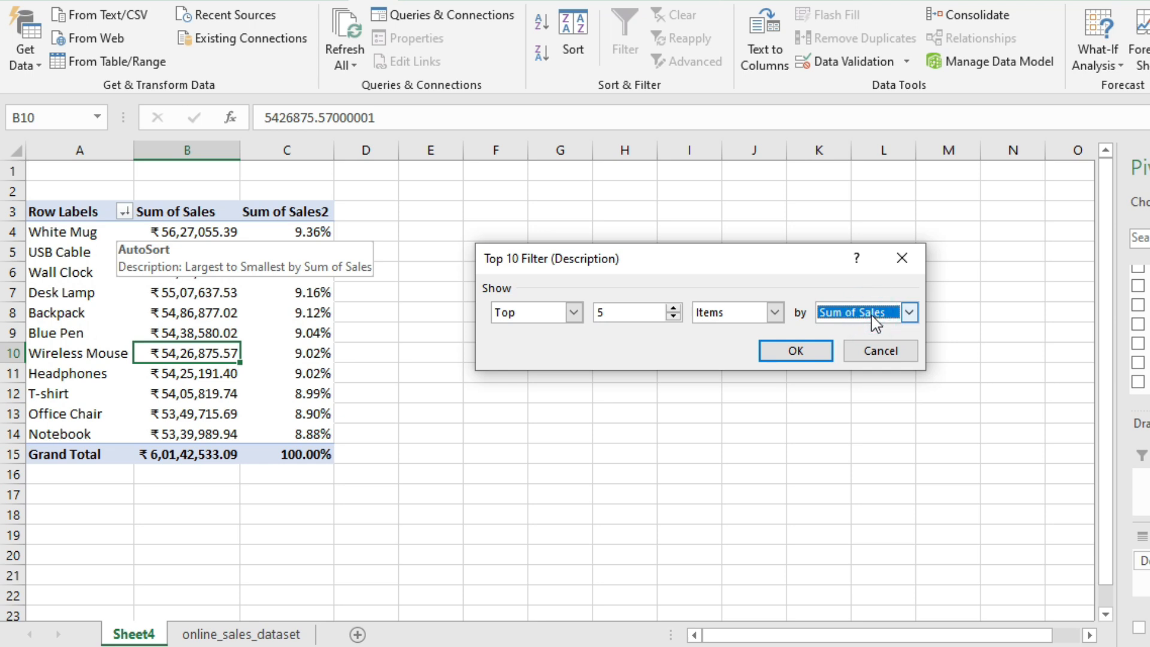
click(875, 324)
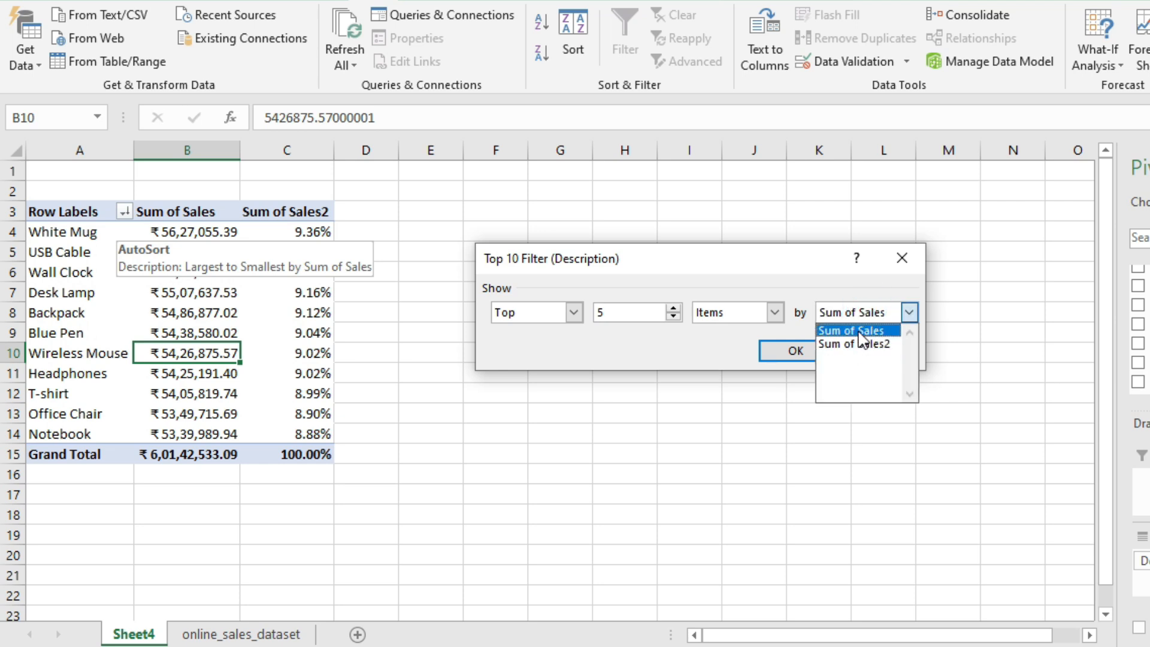
click(859, 331)
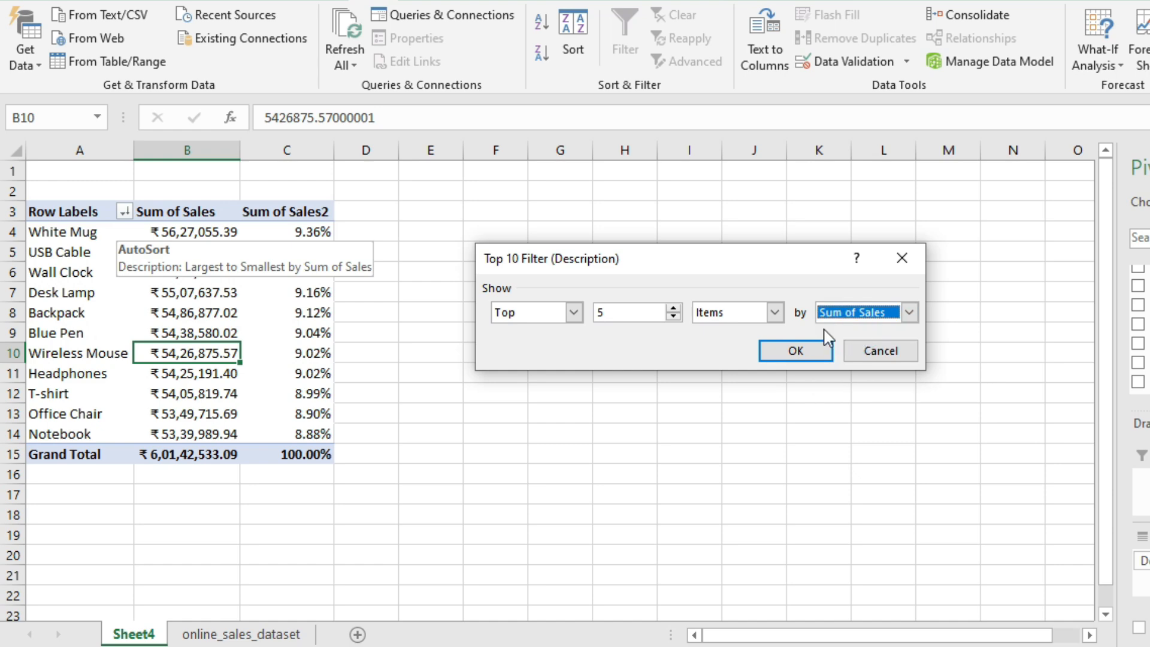
click(793, 355)
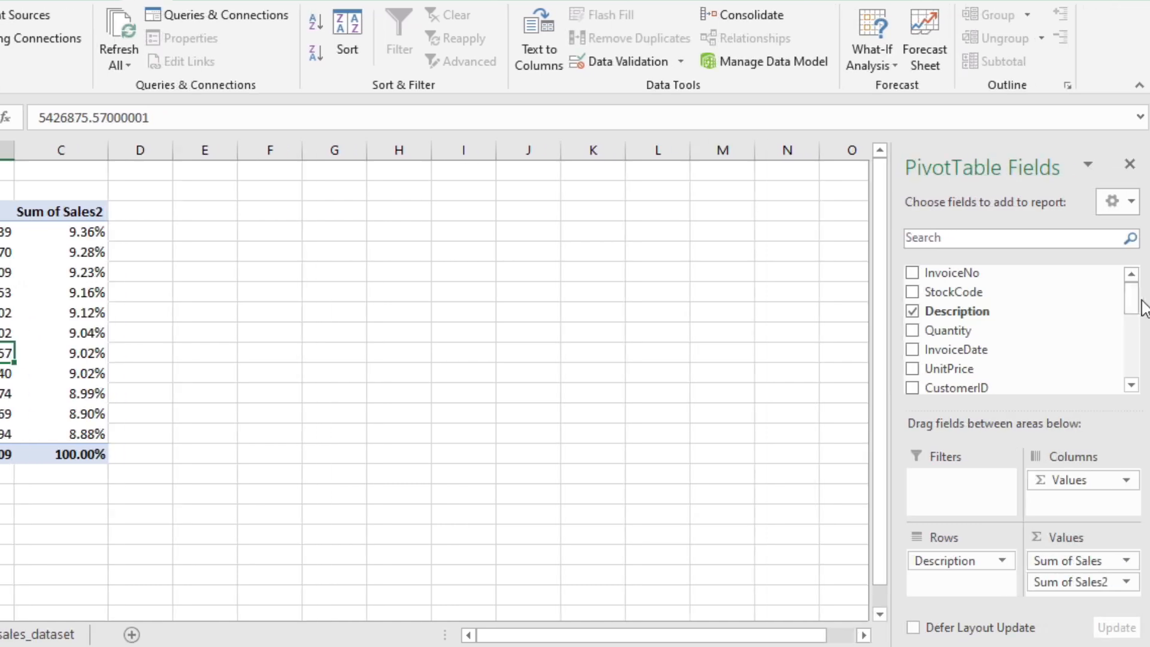
- Add the Country field to the PivotTable's report filters
drag(1135, 305, 1132, 328)
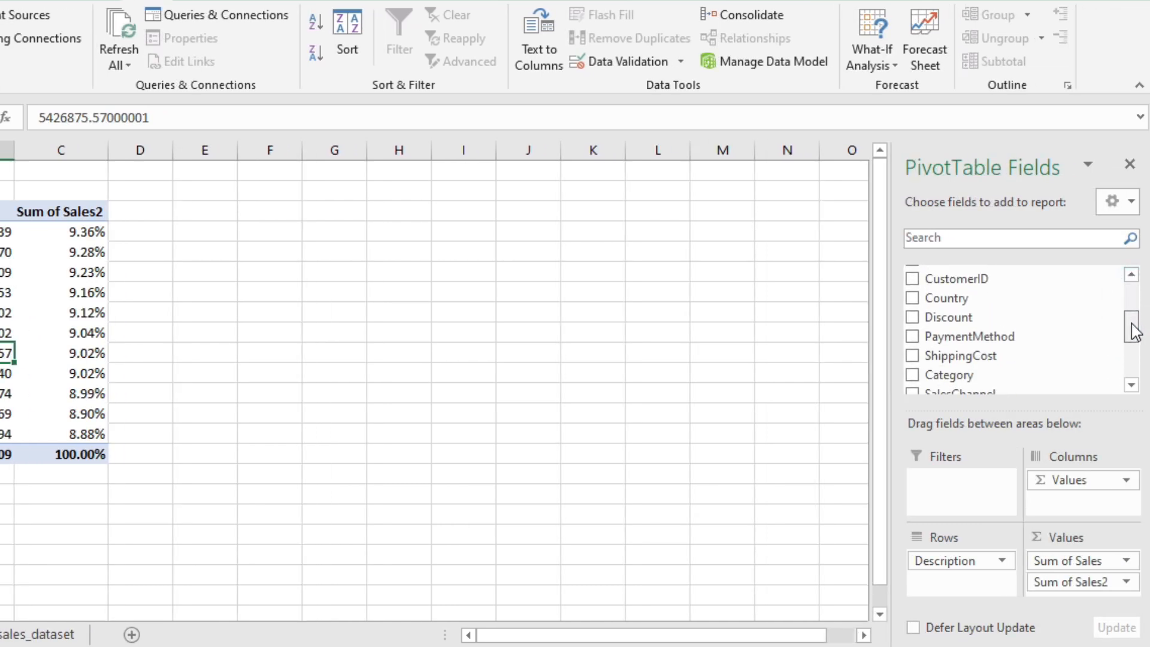
click(937, 304)
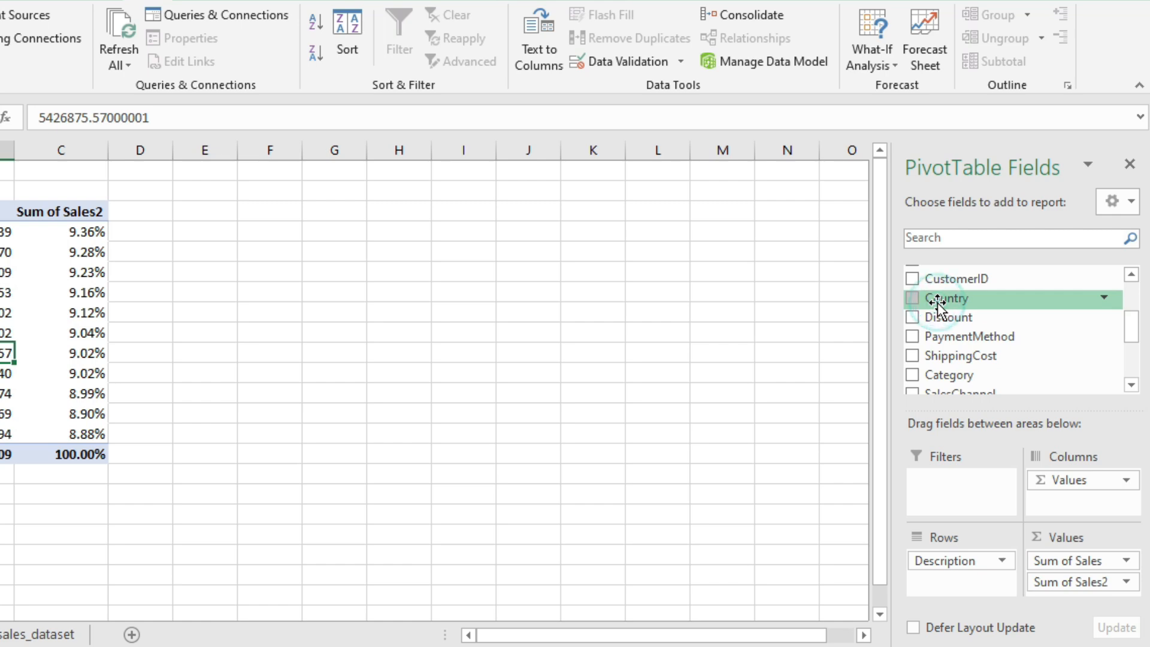
drag(937, 303, 935, 488)
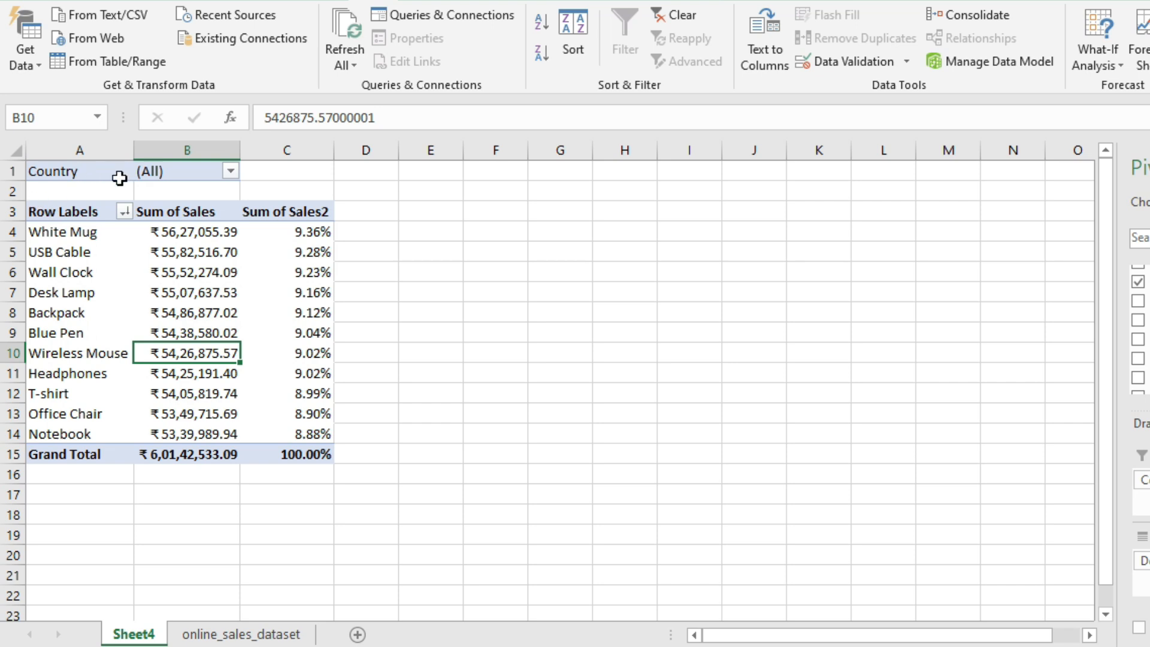
- Filter the PivotTable by Country to show only Italy
click(230, 174)
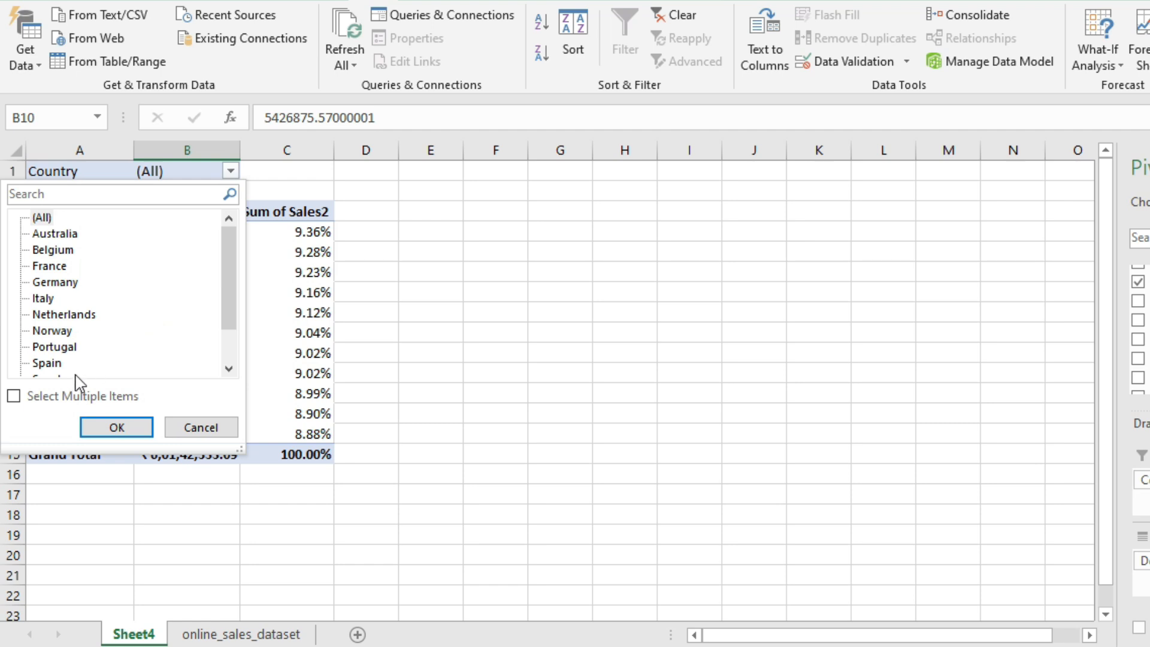
click(13, 399)
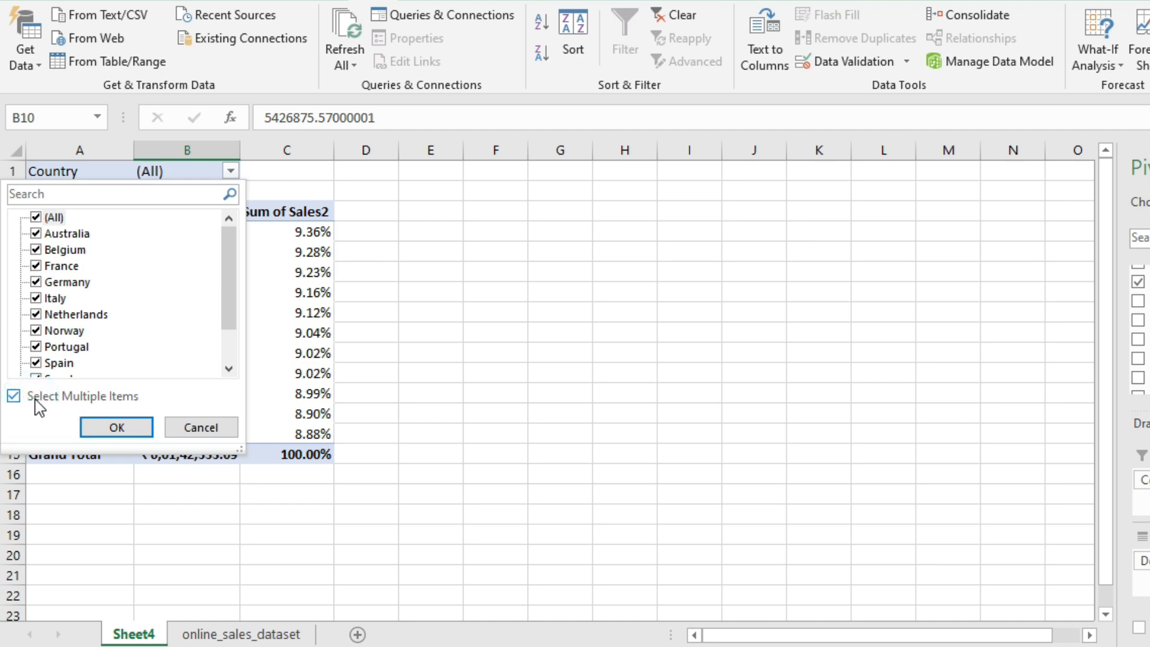
click(43, 219)
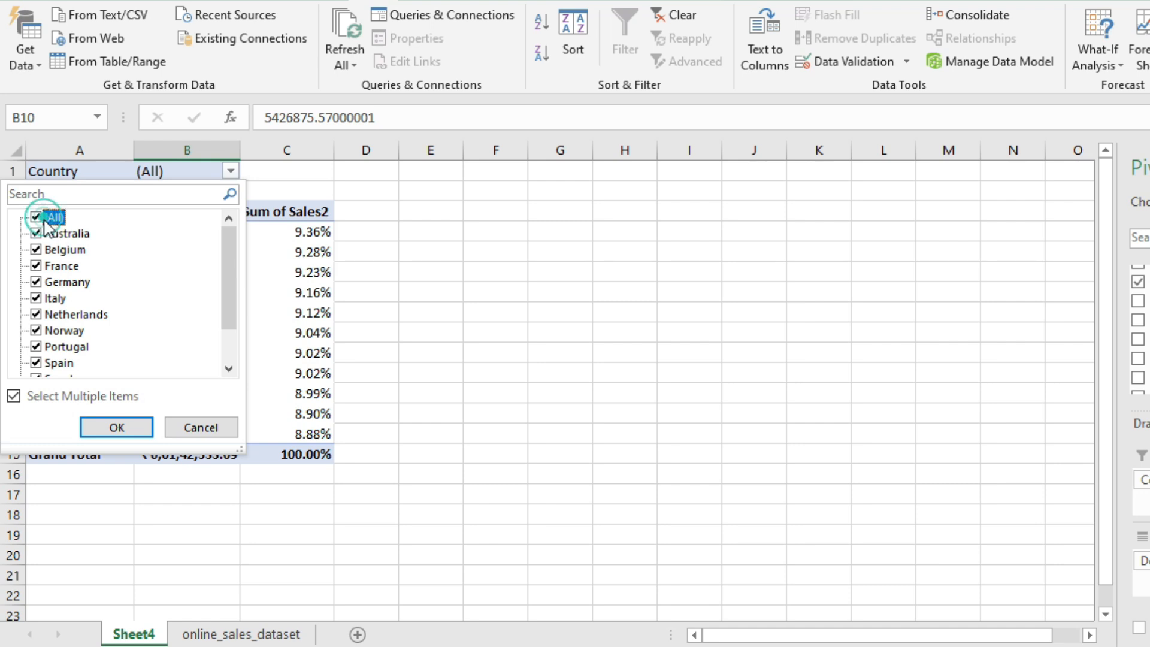
click(13, 396)
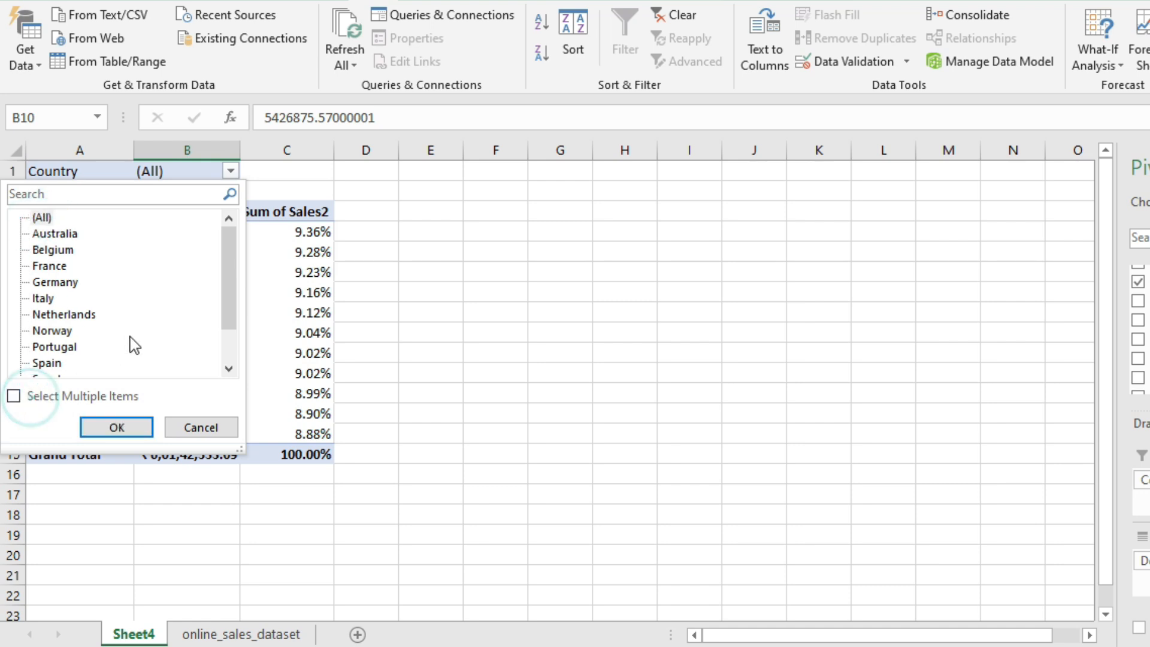
click(231, 273)
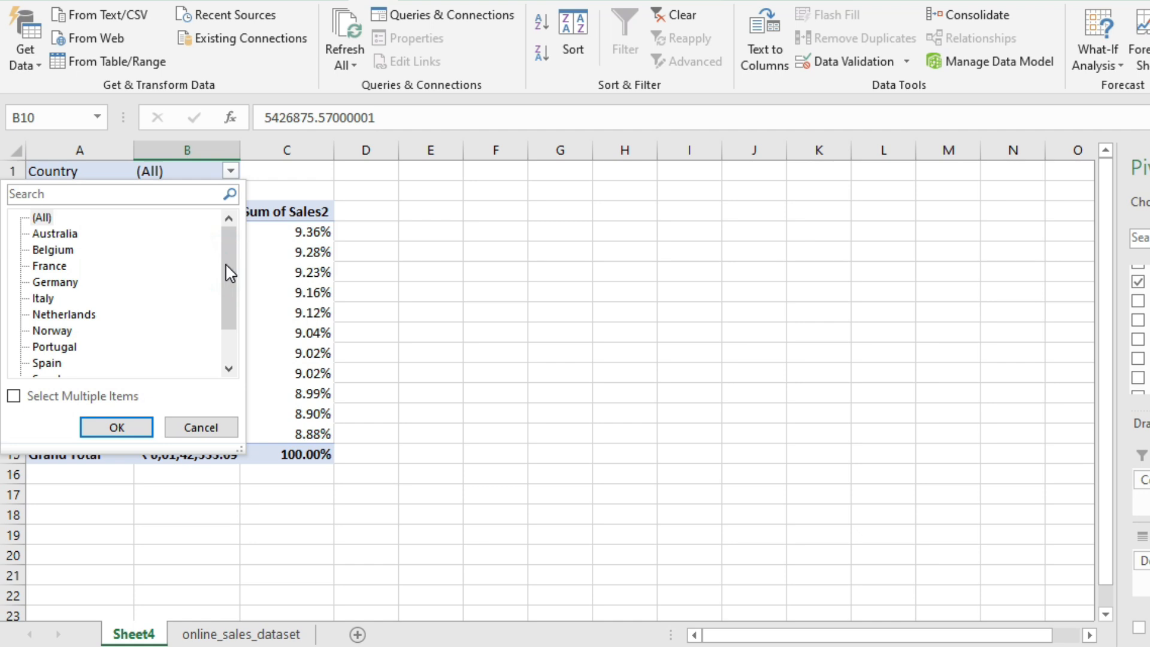
drag(226, 265, 225, 290)
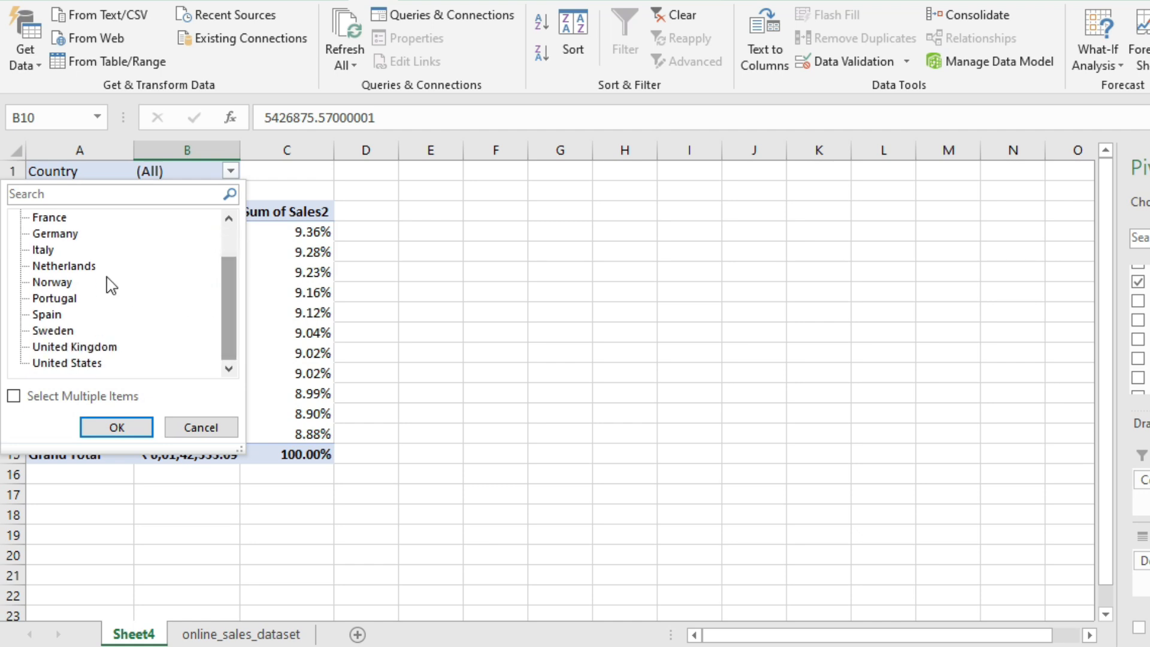
click(43, 249)
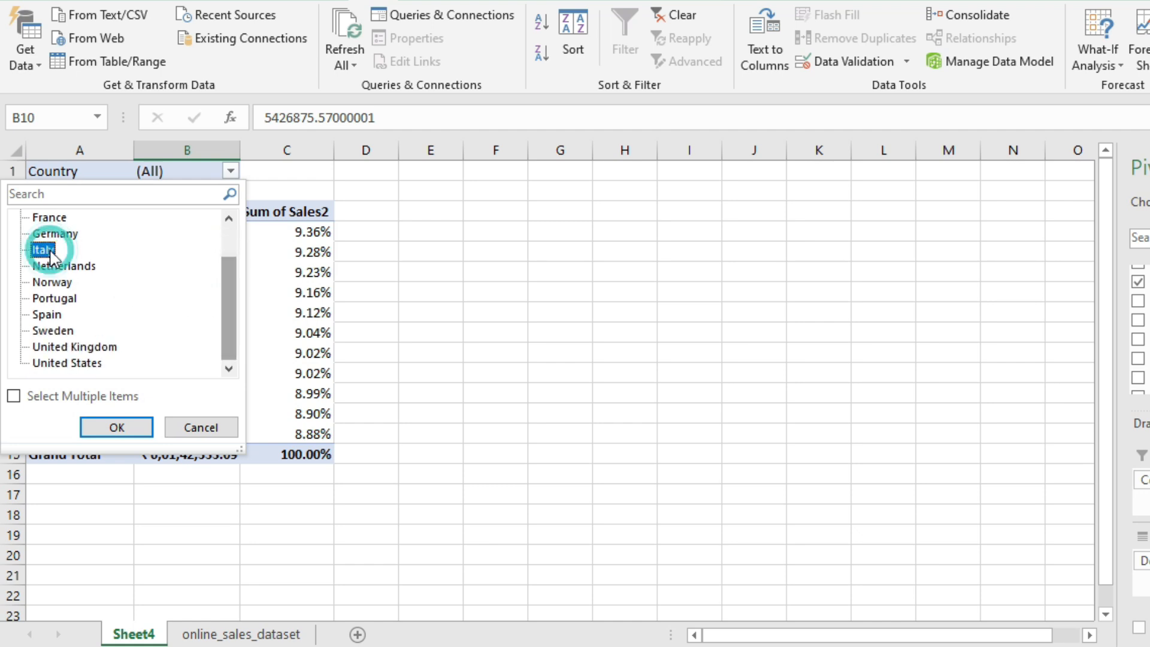
click(127, 429)
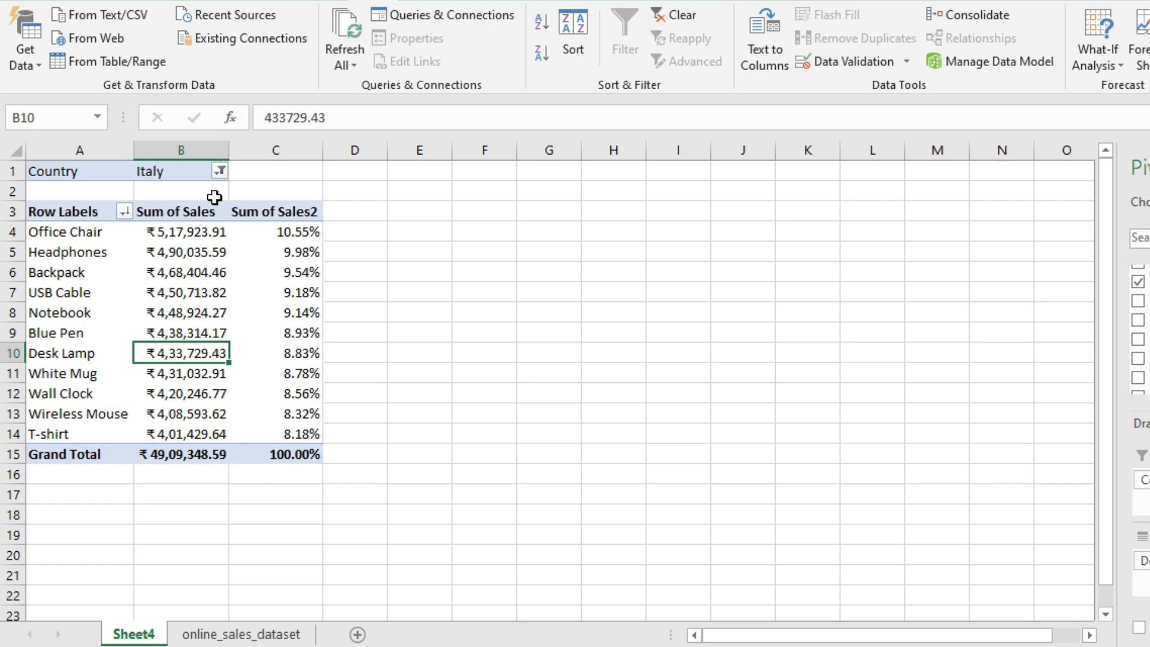
- Filter the PivotTable by Country to include France and Germany together with Italy, allowing multiple items
click(218, 172)
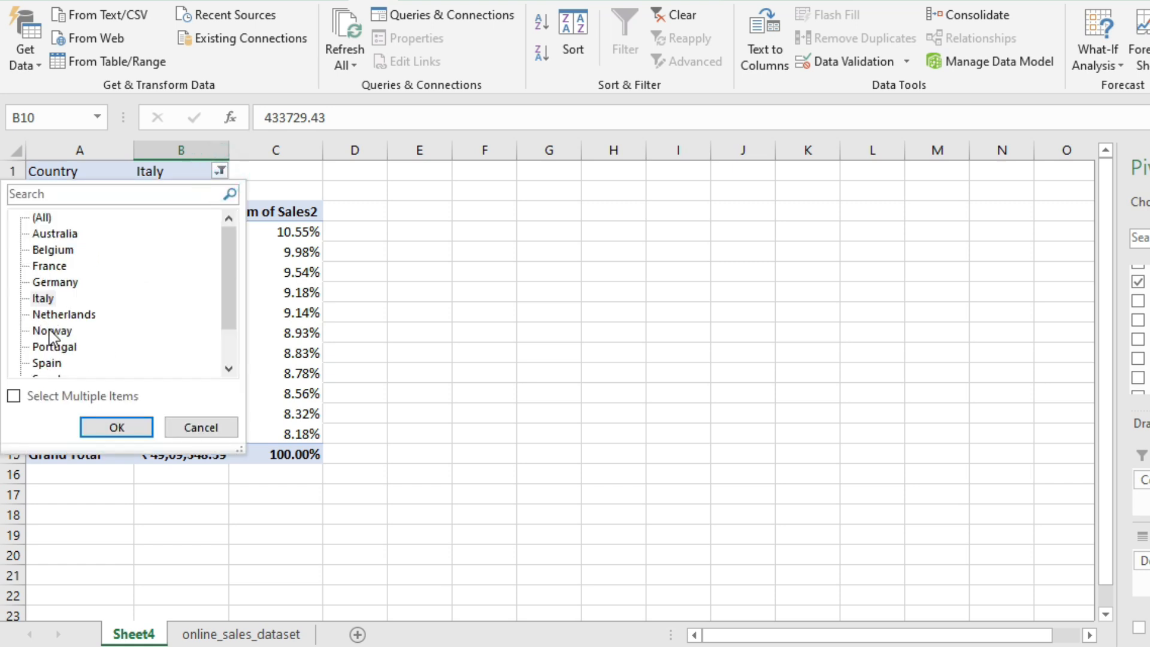
click(12, 397)
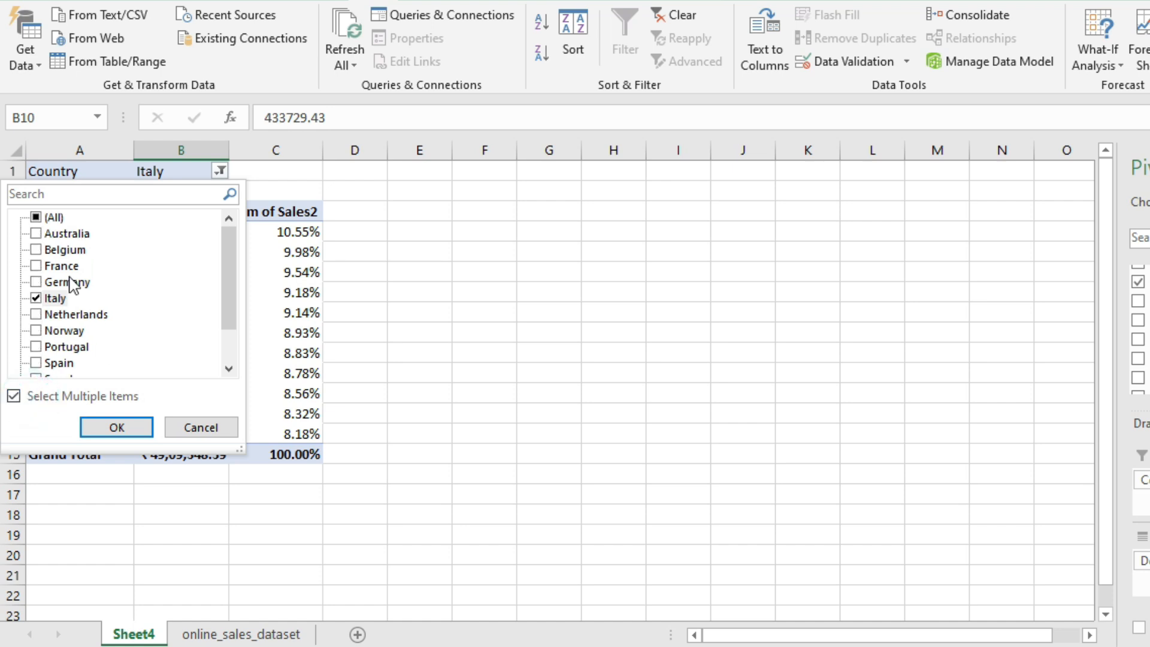
click(37, 278)
click(37, 267)
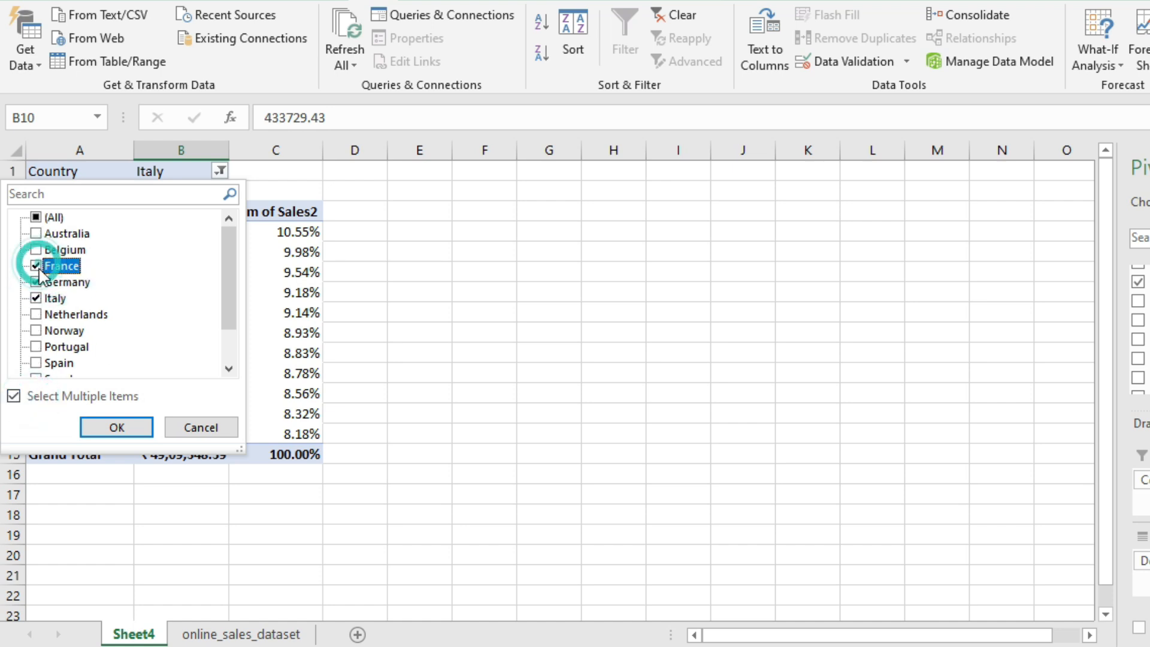
click(108, 422)
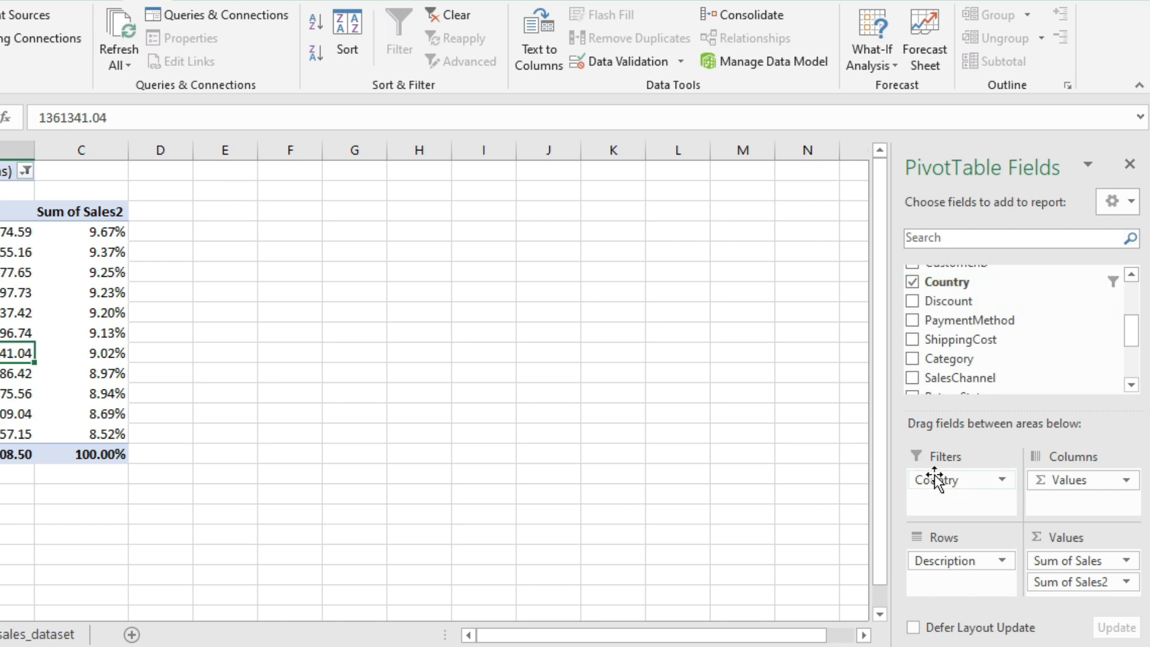
- Replace Country with the Category field in the PivotTable's report filters
drag(966, 482, 778, 413)
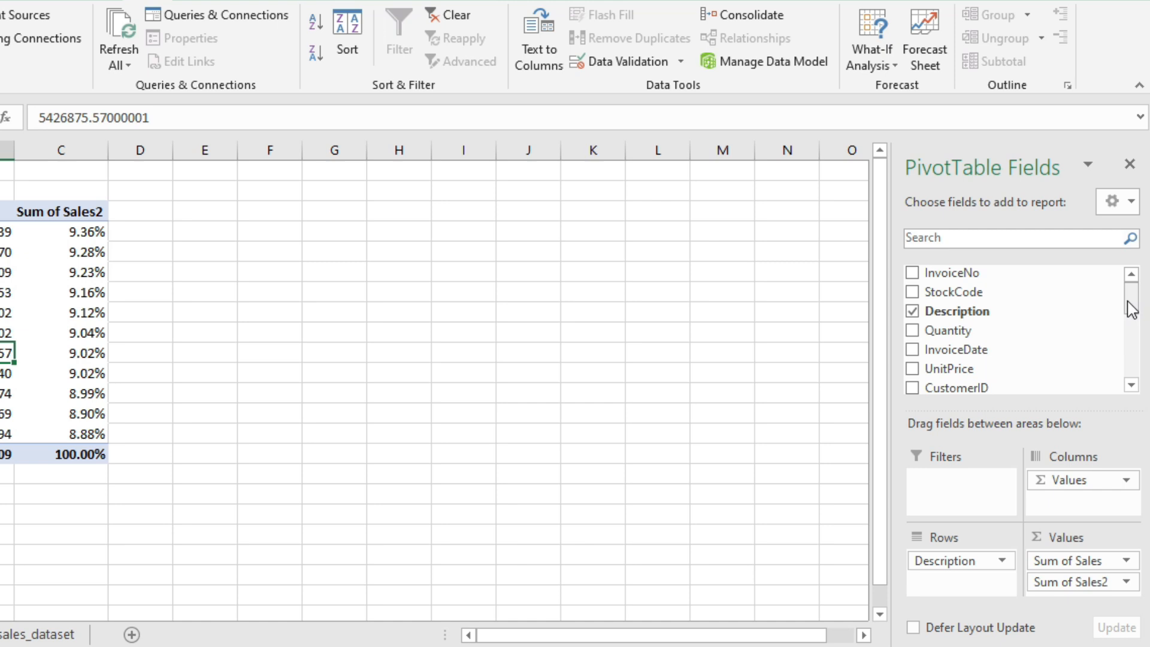
drag(1131, 309, 1128, 355)
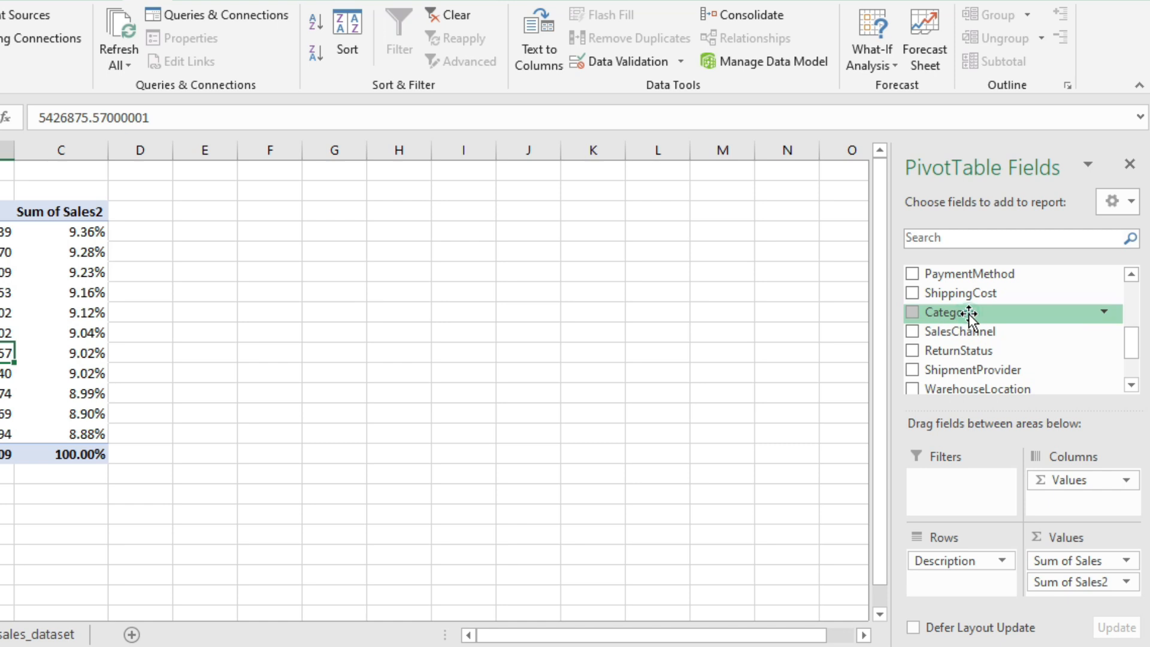
drag(968, 312, 974, 503)
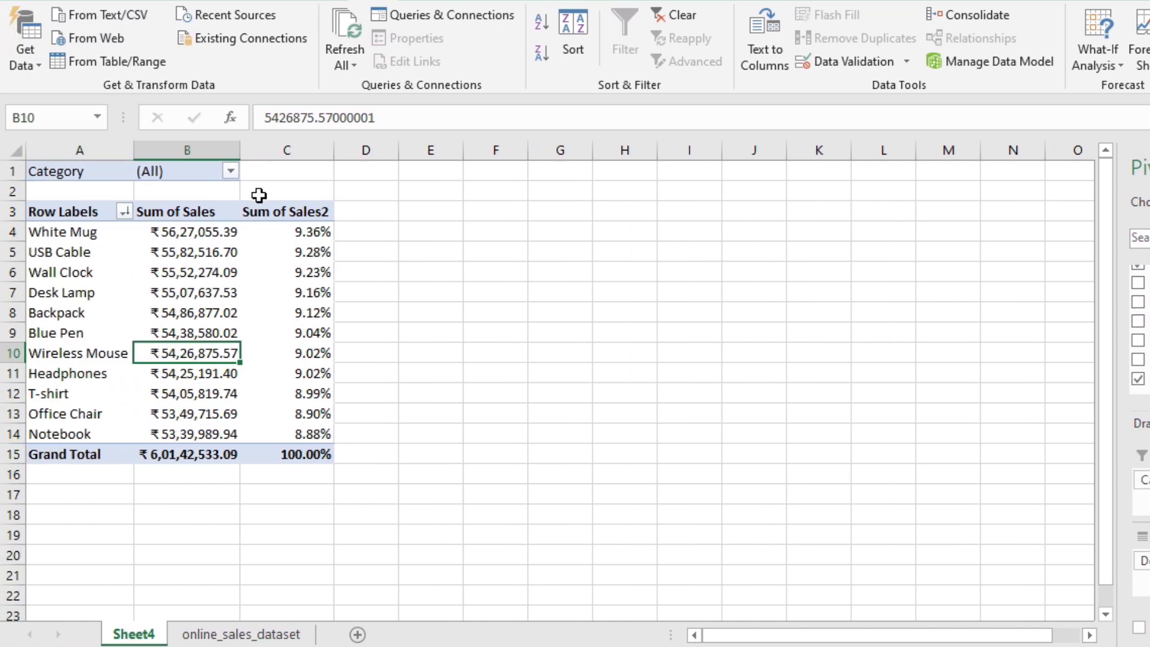
- Filter the PivotTable by Category to show only Apparel
click(5, 172)
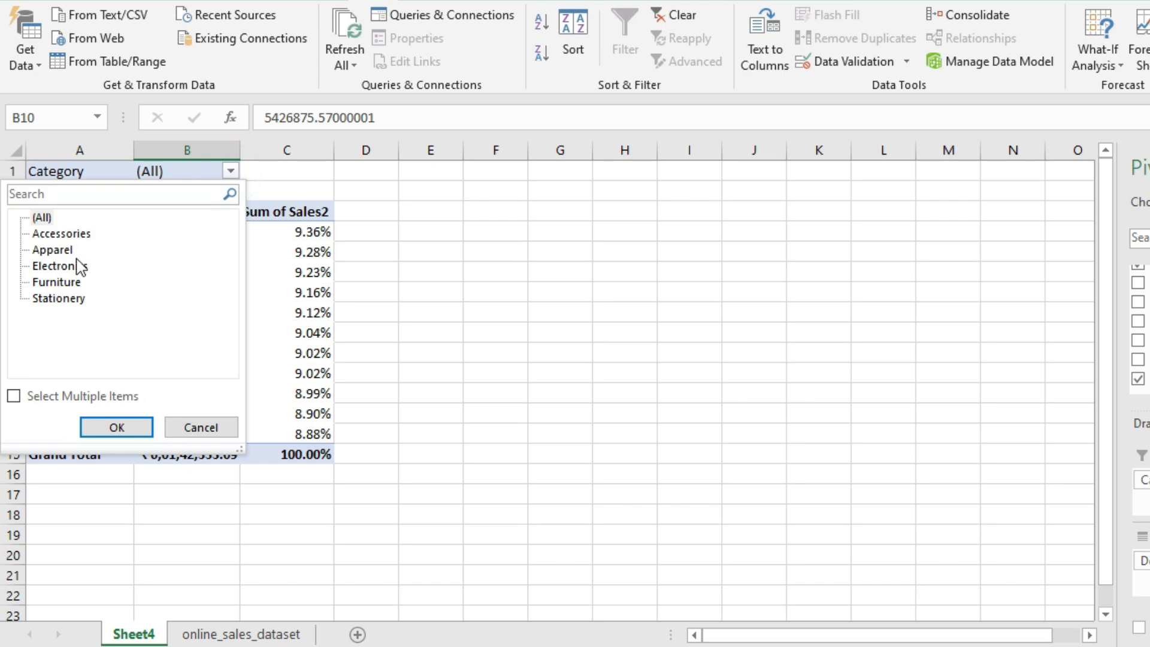
click(60, 250)
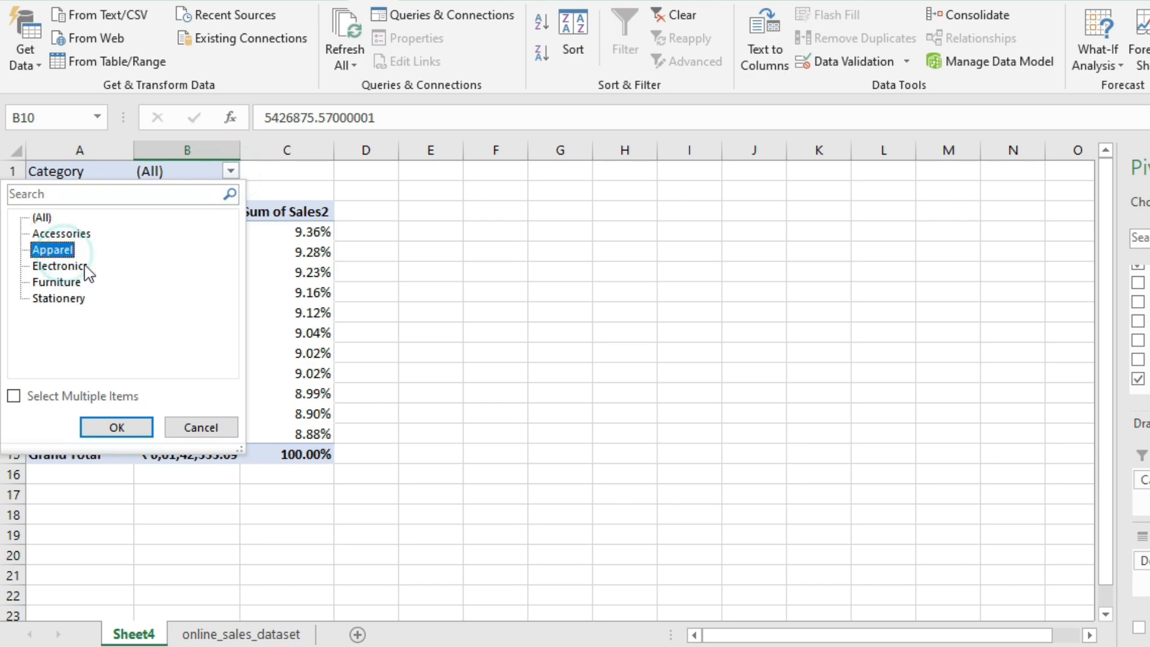
click(118, 427)
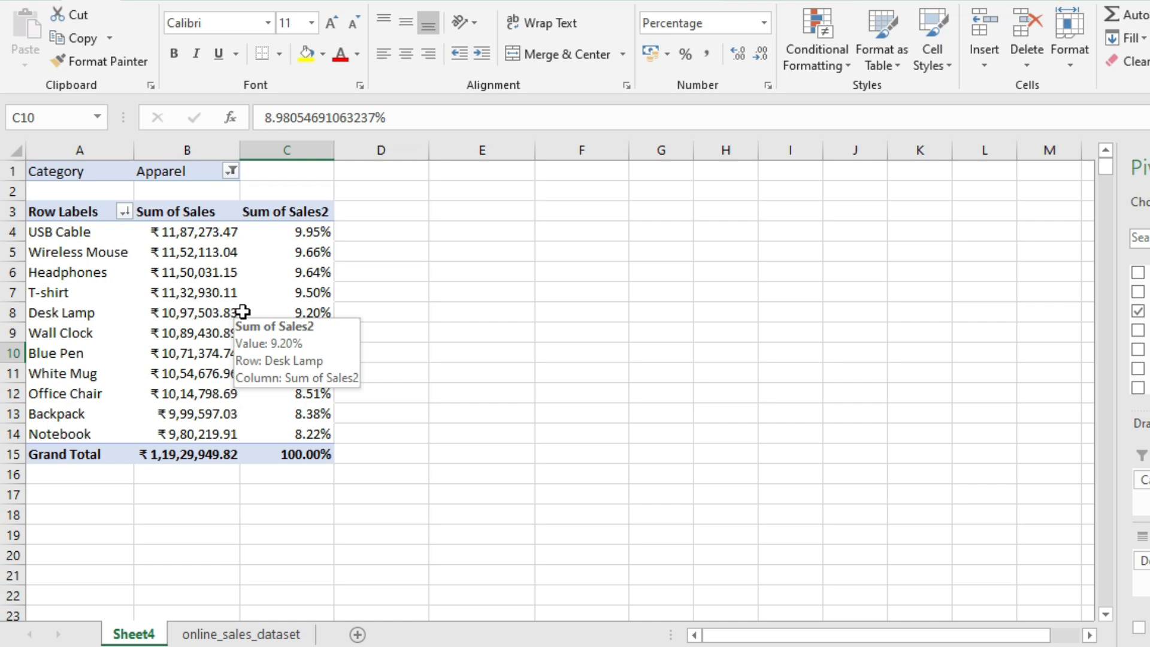
- Add the InvoiceDate field to the PivotTable rows beneath Description
mouse_move(1134, 299)
mouse_down()
mouse_move(1134, 328)
mouse_move(1137, 289)
mouse_up()
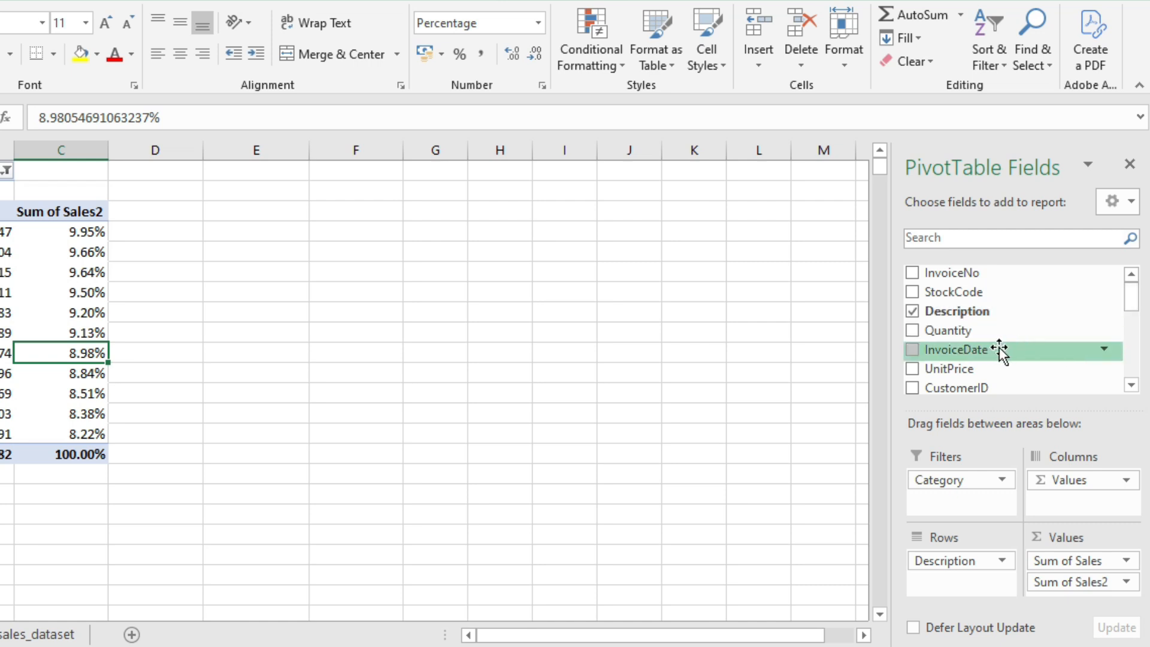
drag(992, 352, 989, 489)
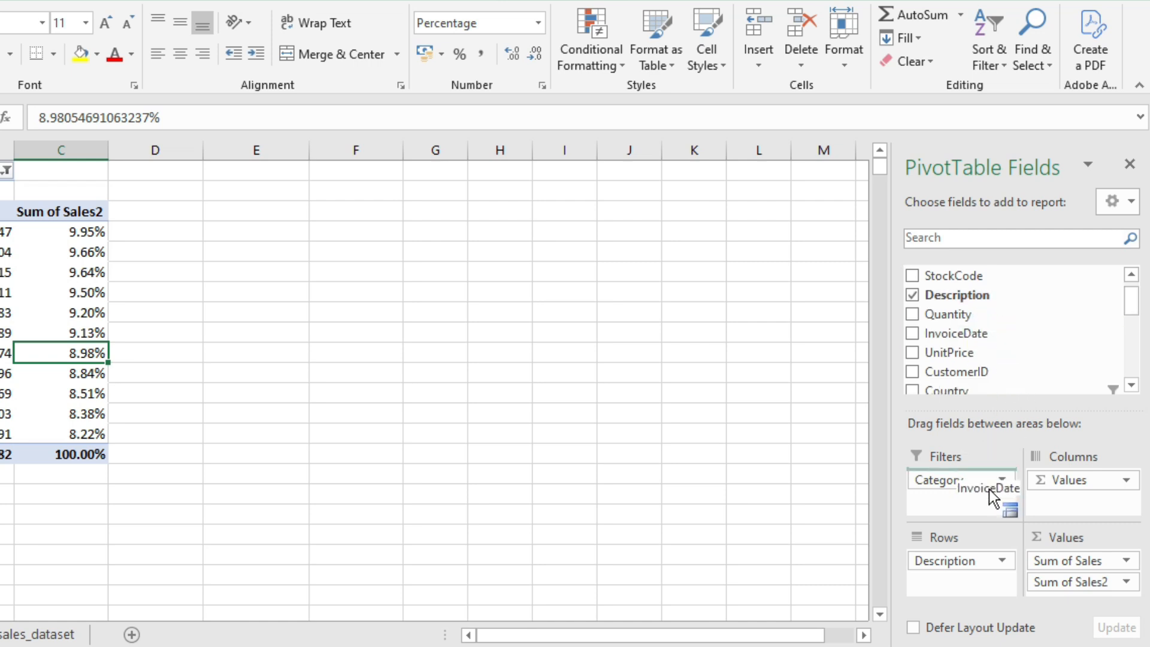
drag(974, 594, 967, 588)
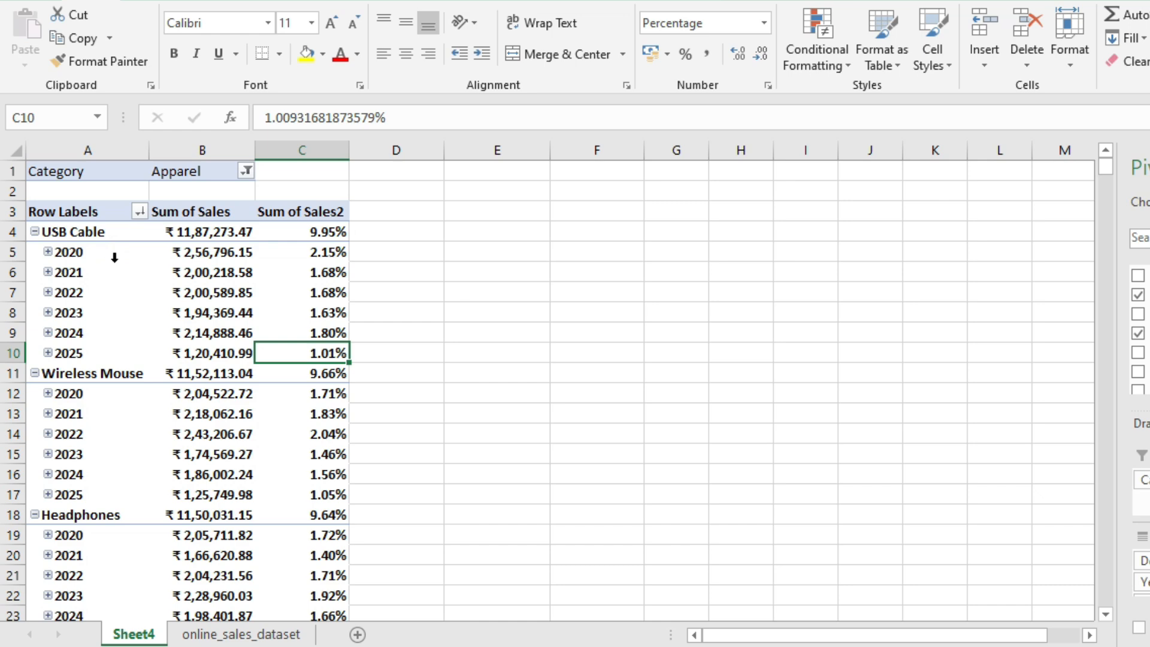
- Expand the 2020 group under USB Cable and its Qtr1 to show the monthly sales
click(46, 251)
click(47, 252)
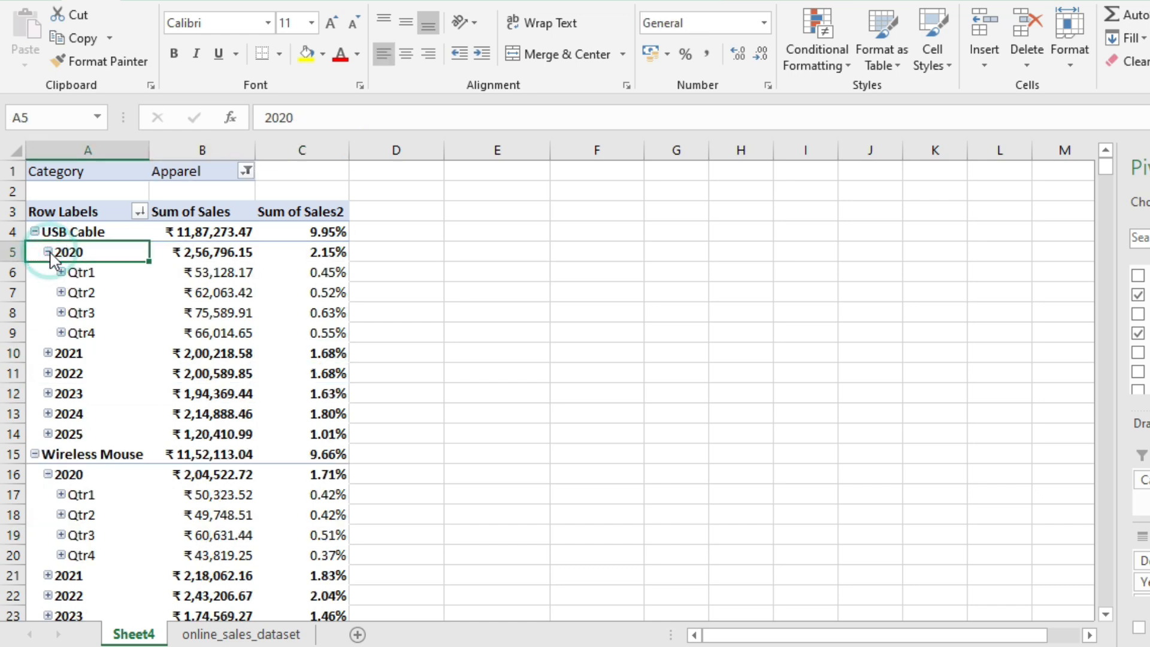
click(59, 273)
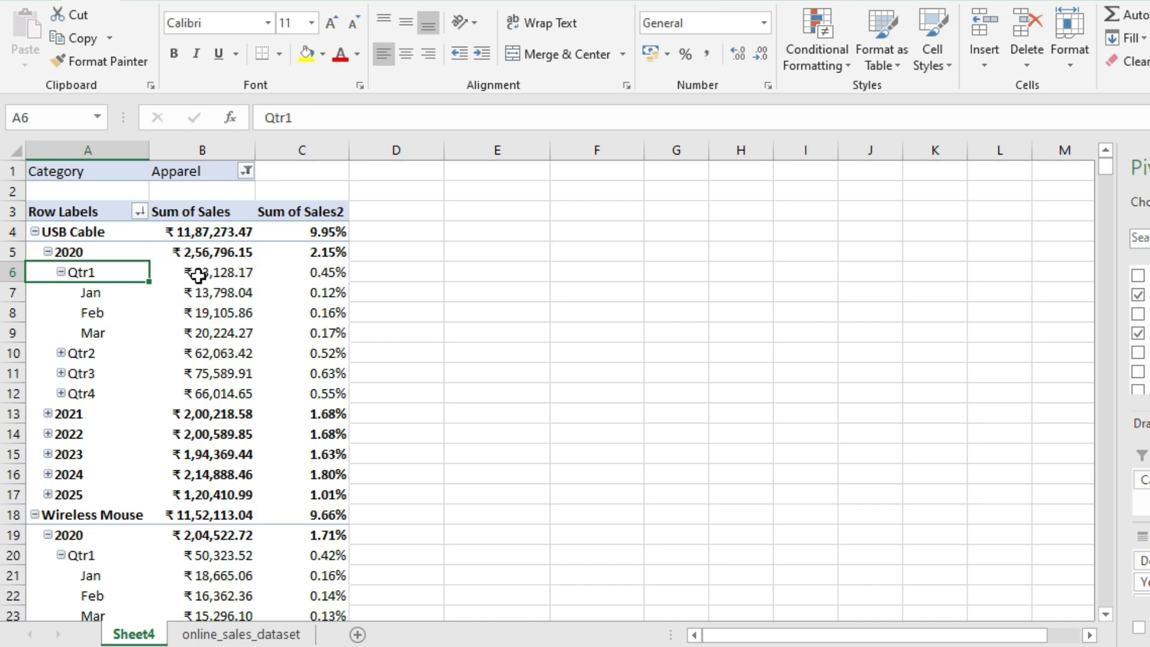
mouse_move(206, 292)
- Try nesting the products under Years in the PivotTable rows, and restore Description as the outer row field
mouse_move(1106, 168)
mouse_down()
mouse_move(1114, 191)
mouse_move(1113, 181)
mouse_up()
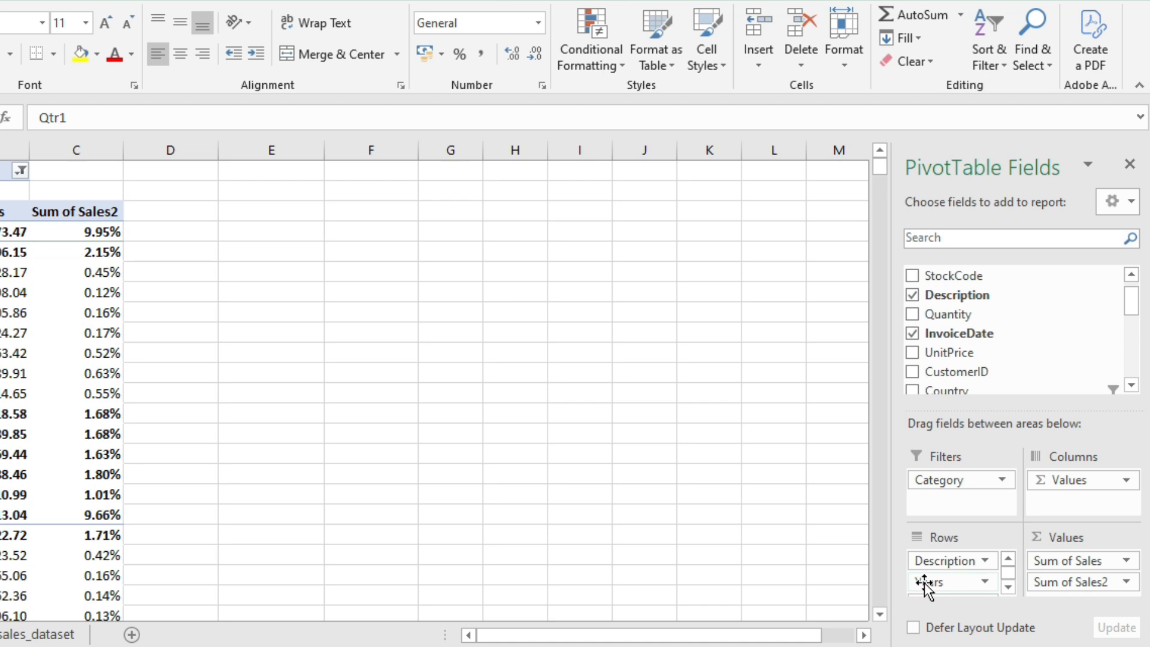
drag(924, 584, 934, 563)
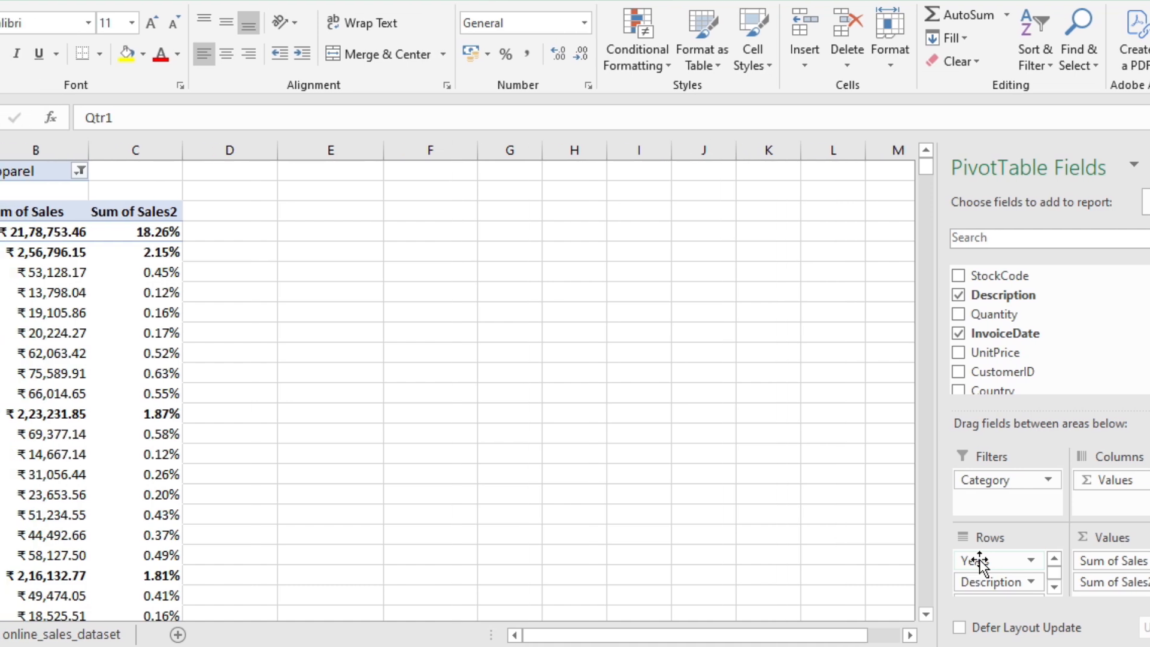
click(34, 232)
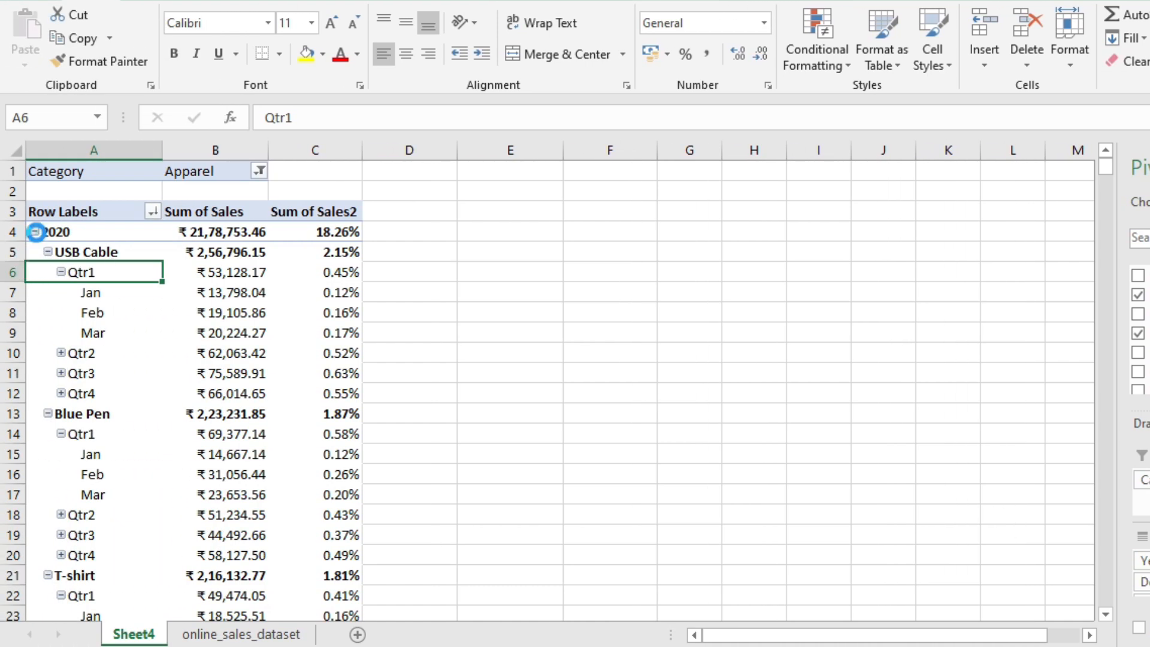
click(35, 232)
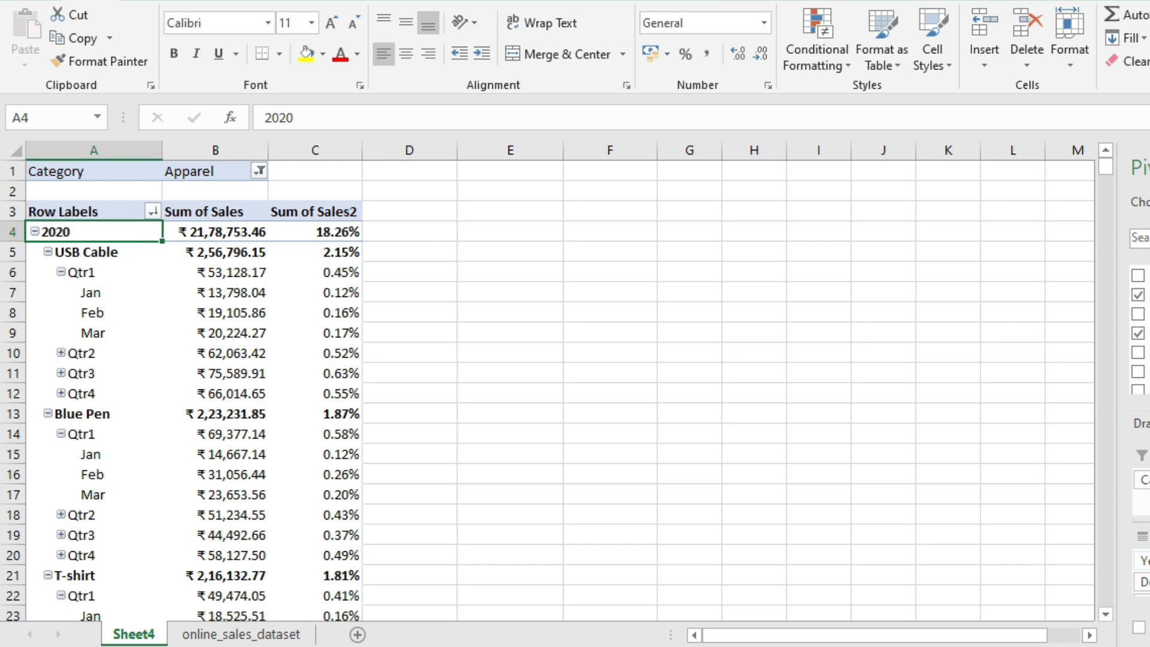
drag(955, 582, 945, 557)
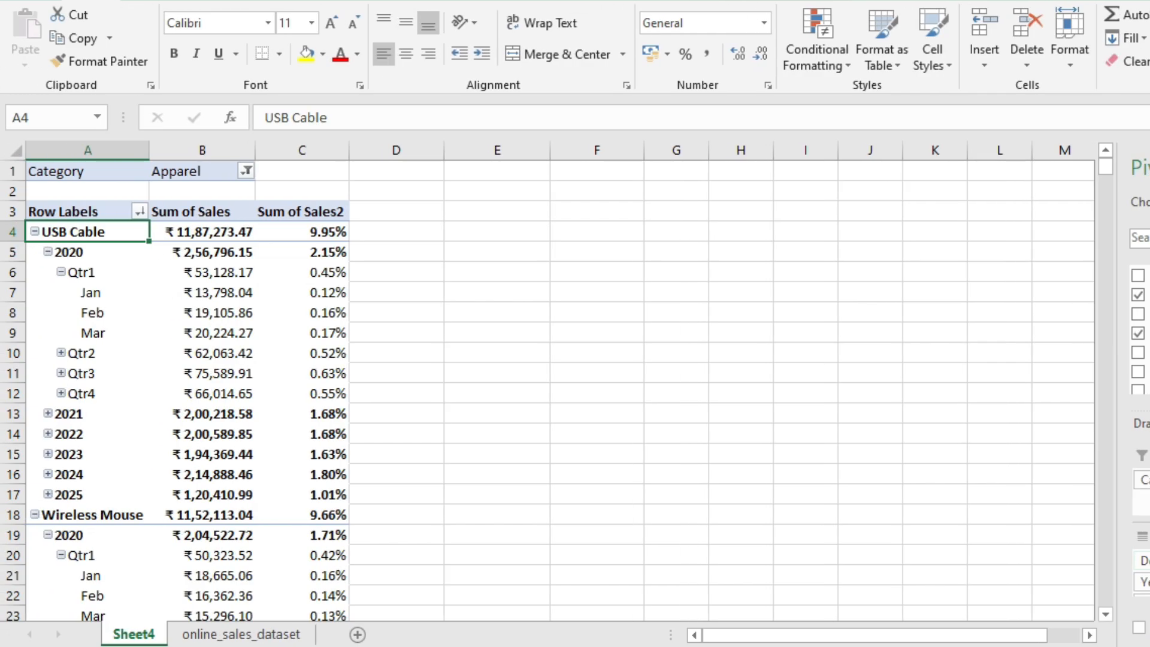